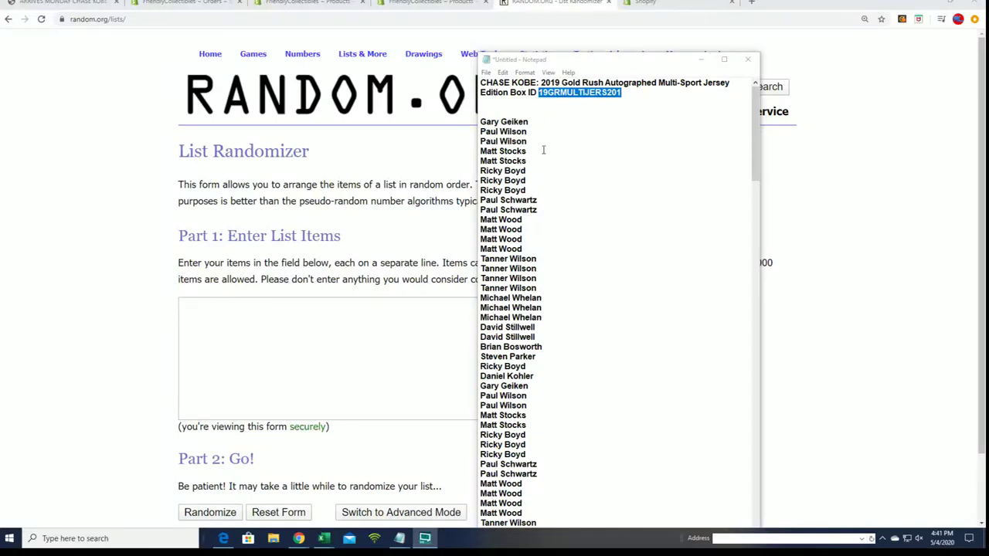
pyautogui.moveTo(484, 122)
pyautogui.mouseDown()
pyautogui.moveTo(510, 141)
pyautogui.moveTo(525, 510)
pyautogui.moveTo(526, 435)
pyautogui.moveTo(589, 418)
pyautogui.moveTo(581, 468)
pyautogui.mouseUp()
pyautogui.rightClick(508, 404)
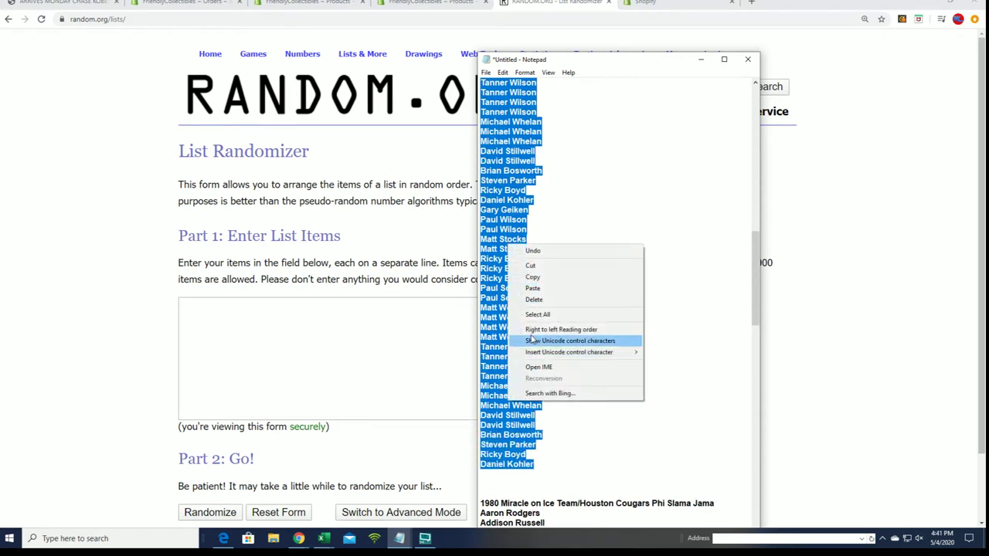
# Step: Copy the selected names and paste them into the List Randomizer's empty list box
pyautogui.click(533, 283)
pyautogui.click(211, 323)
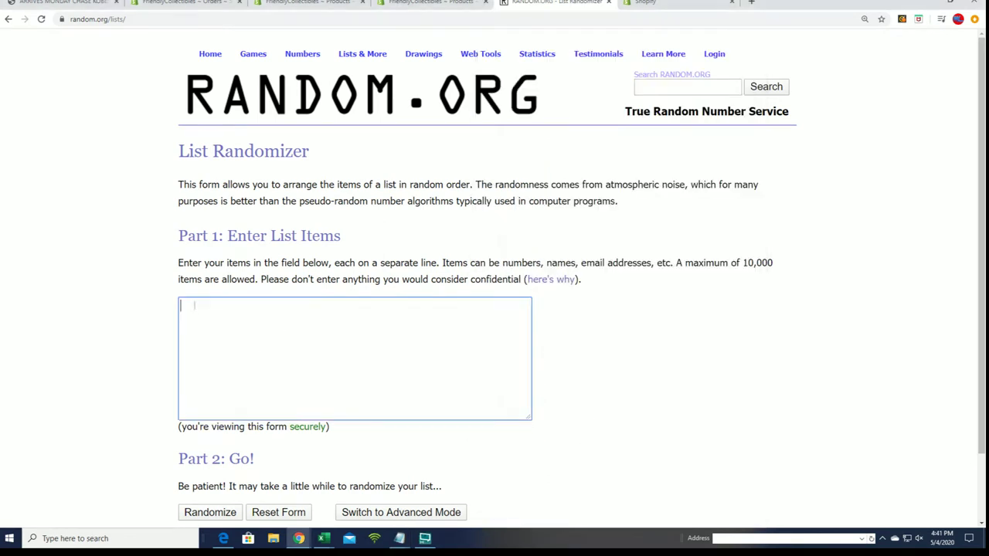
pyautogui.rightClick(209, 307)
pyautogui.click(236, 382)
pyautogui.scroll(-1, 571, 355)
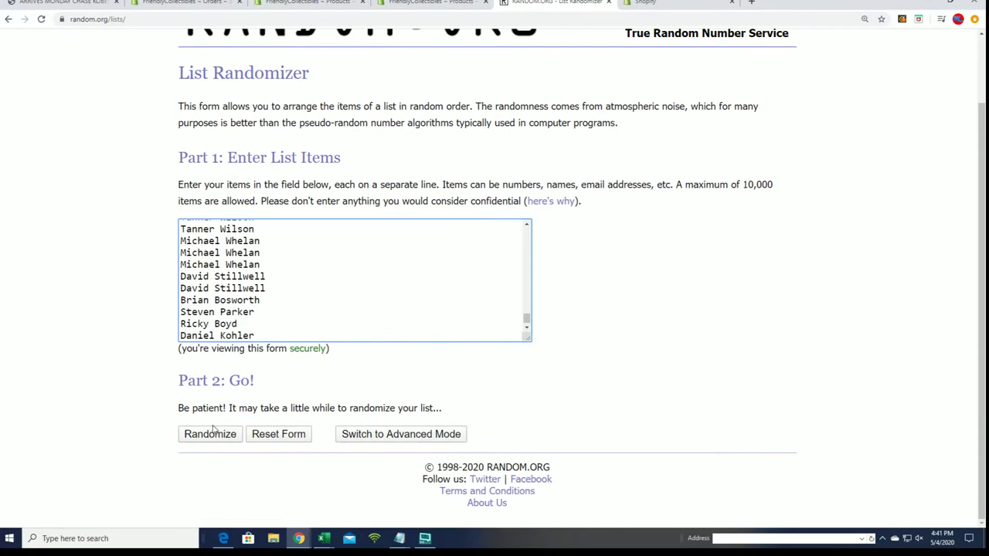
# Step: Randomize the pasted player names, then reshuffle them twice more
pyautogui.click(215, 434)
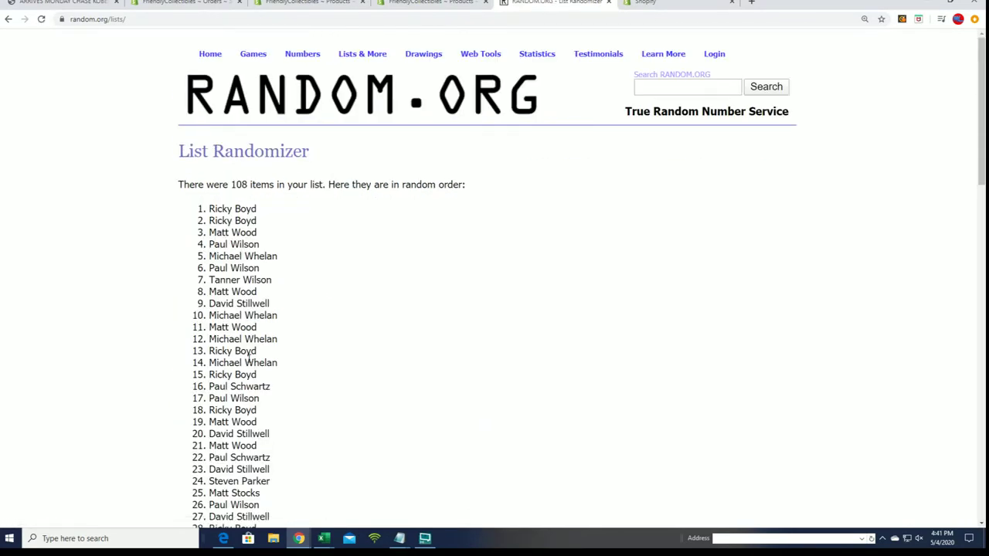
pyautogui.scroll(-15, 351, 363)
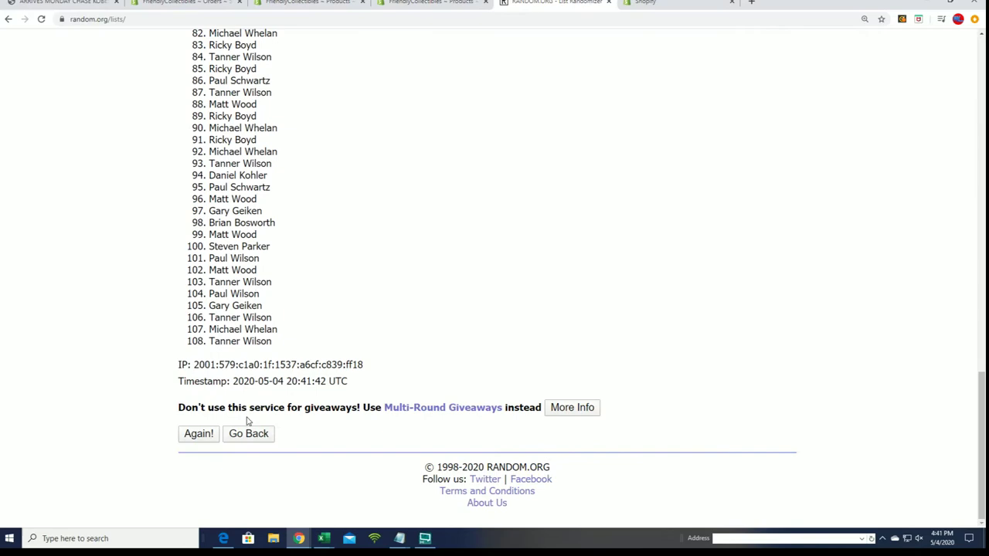
pyautogui.click(199, 435)
pyautogui.scroll(-9, 315, 340)
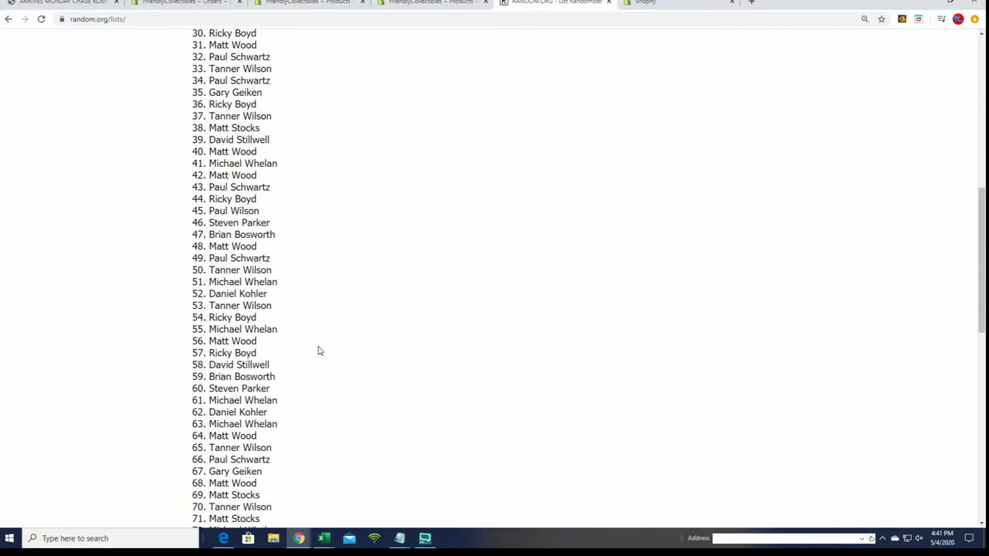
pyautogui.scroll(-5, 315, 353)
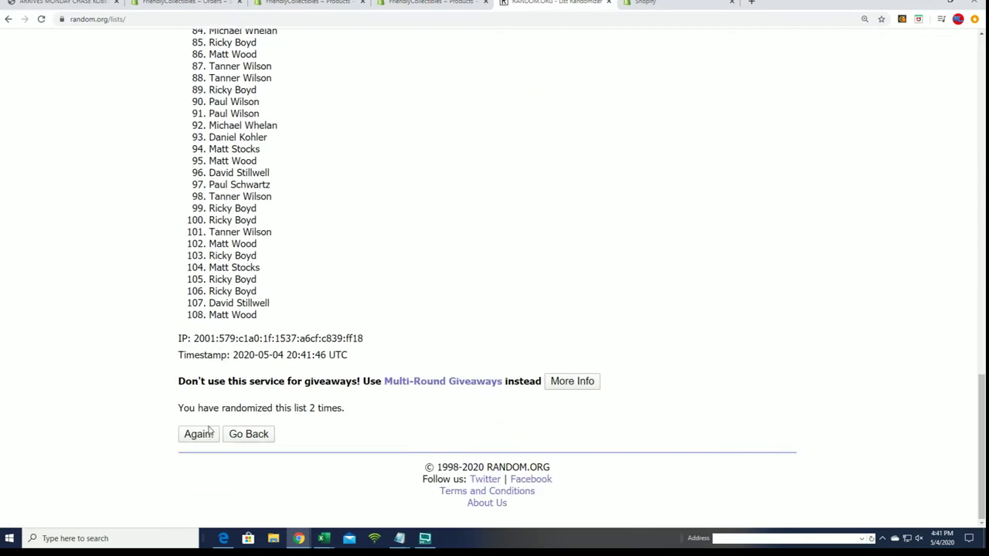
pyautogui.scroll(-8, 410, 309)
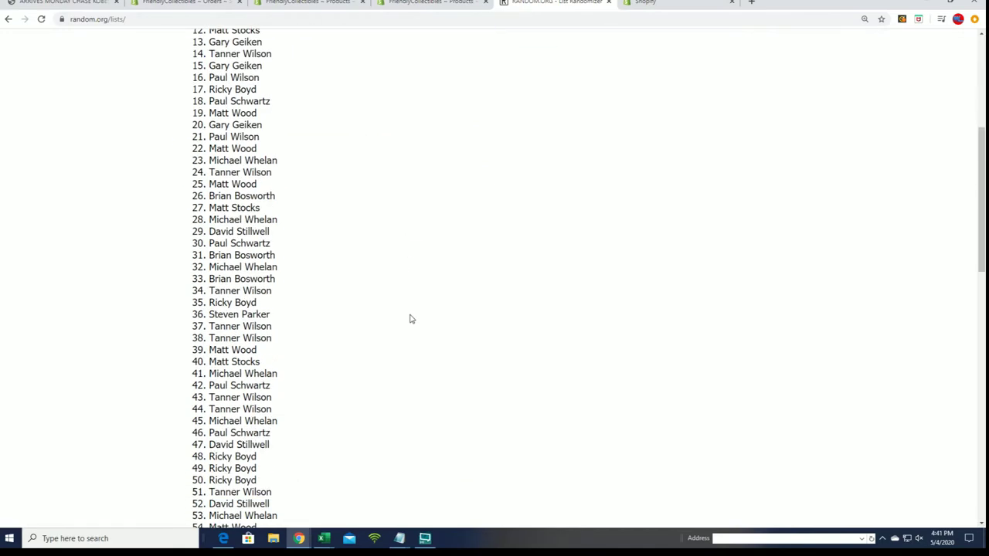
pyautogui.scroll(-5, 406, 324)
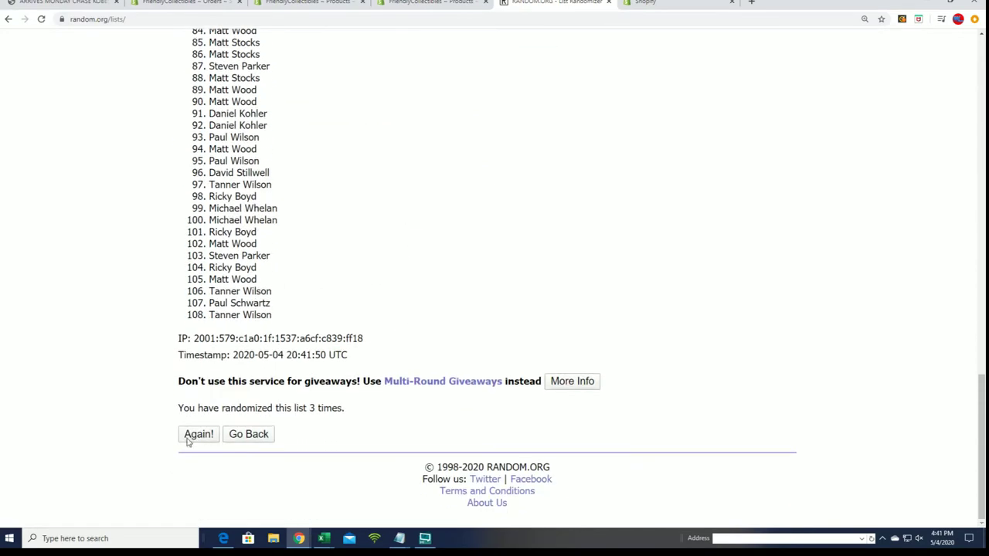
pyautogui.click(198, 435)
# Step: Reshuffle the list three more times to get the final random order
pyautogui.scroll(-10, 329, 367)
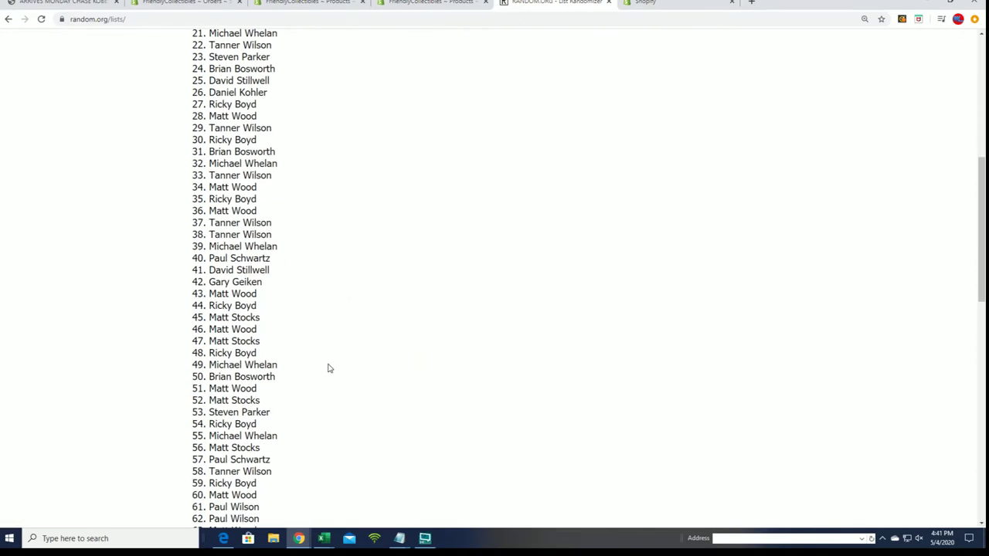
pyautogui.scroll(-5, 327, 368)
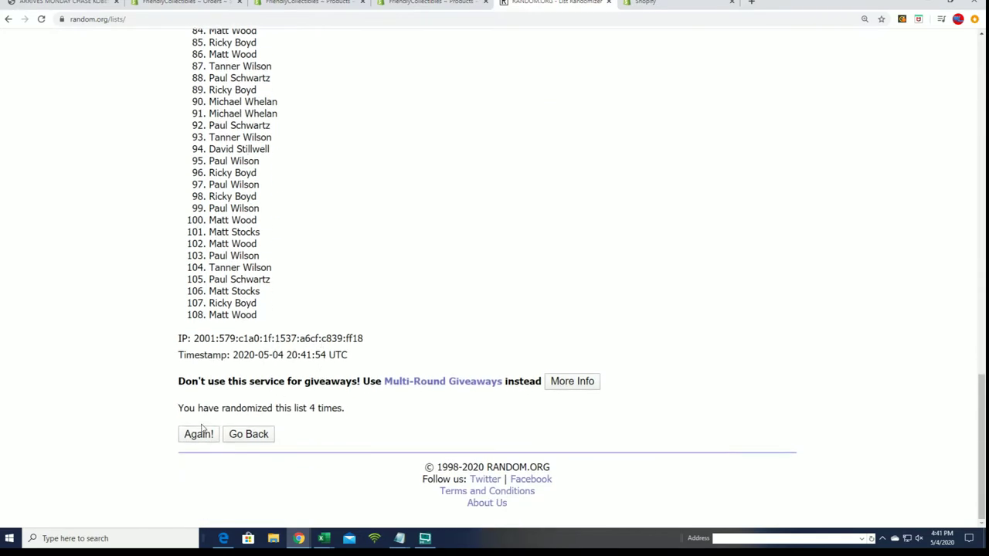
pyautogui.click(193, 435)
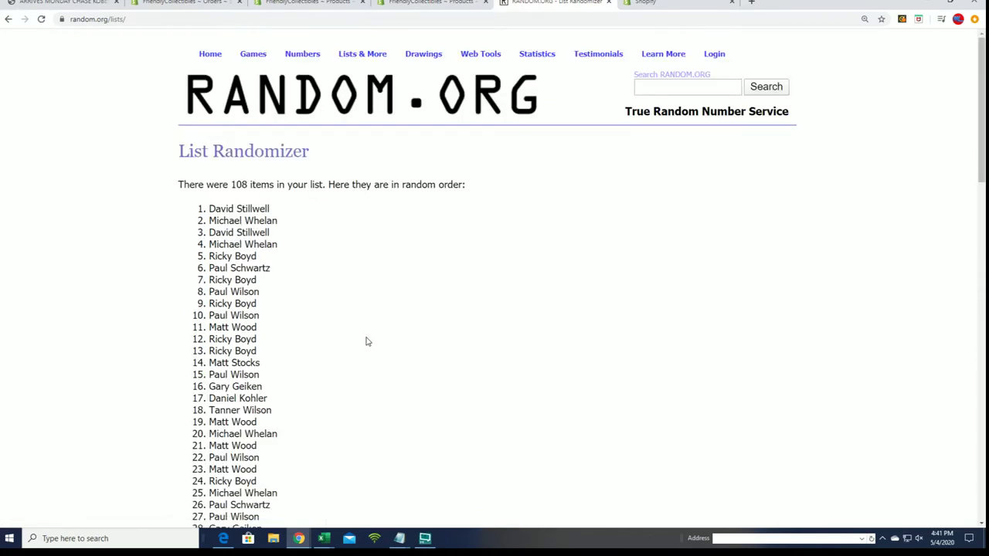
pyautogui.scroll(-5, 360, 345)
pyautogui.scroll(-10, 361, 345)
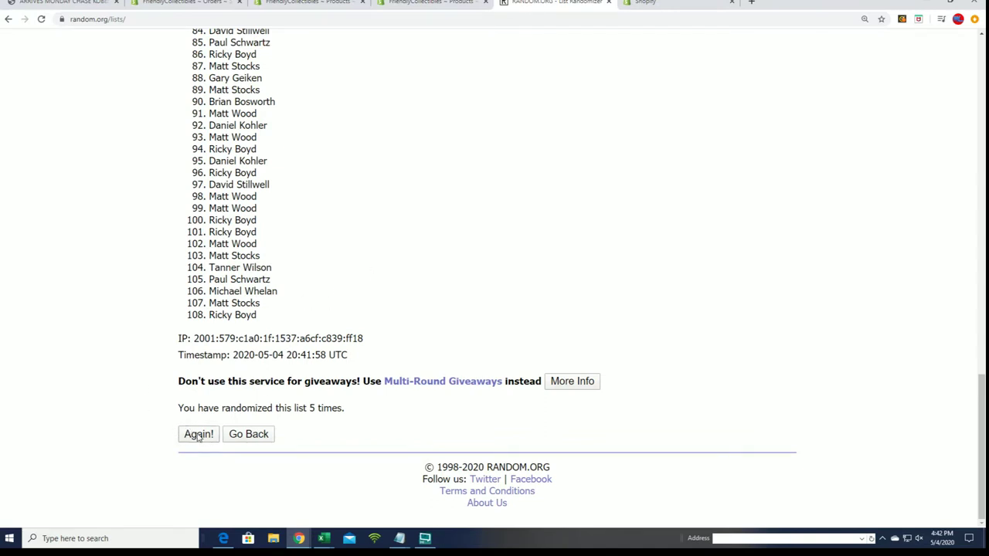
pyautogui.click(198, 435)
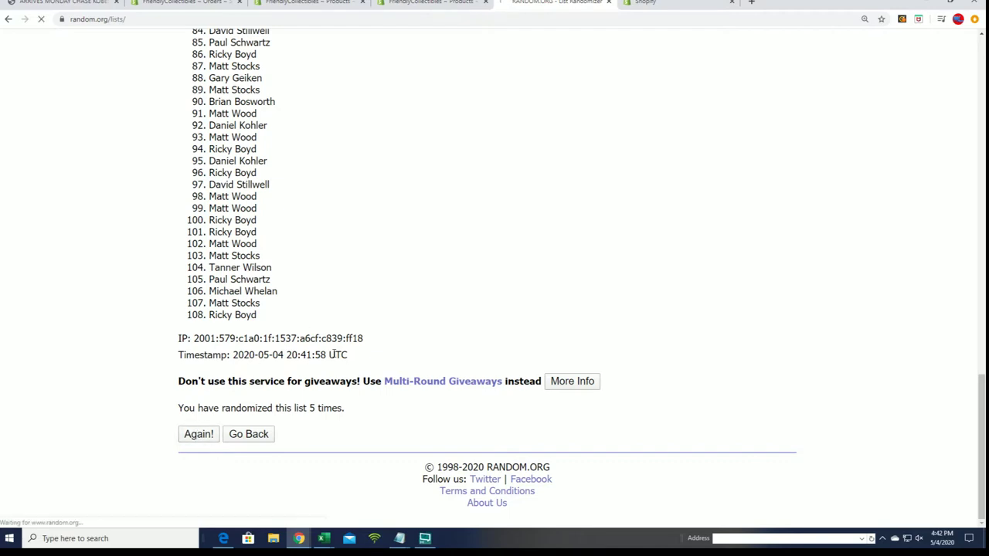
pyautogui.scroll(-12, 324, 360)
pyautogui.scroll(-3, 315, 366)
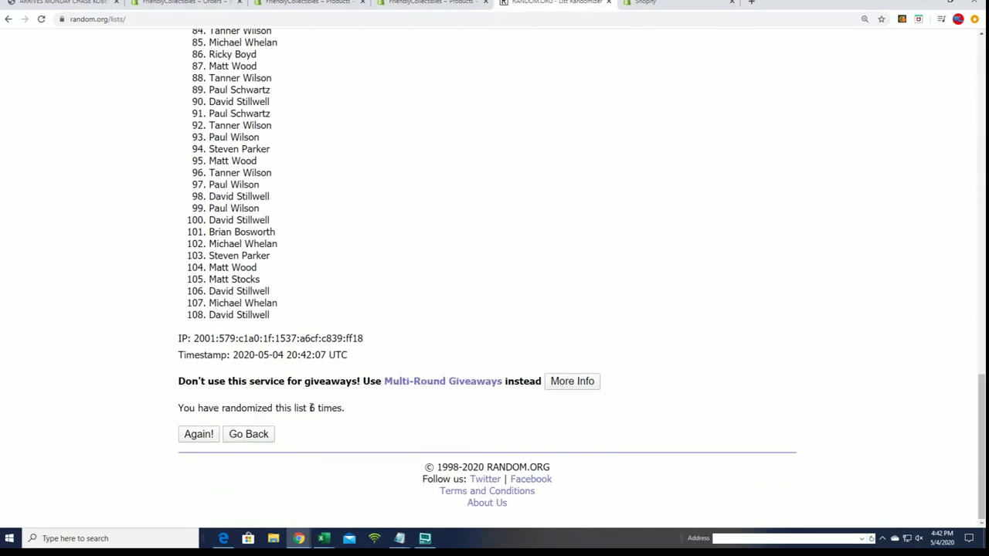
pyautogui.click(199, 435)
pyautogui.scroll(-2, 237, 113)
# Step: Copy all 108 randomized names, items 1 through 108, to the clipboard
pyautogui.moveTo(203, 101)
pyautogui.mouseDown()
pyautogui.moveTo(307, 353)
pyautogui.moveTo(281, 530)
pyautogui.moveTo(271, 211)
pyautogui.moveTo(278, 317)
pyautogui.mouseUp()
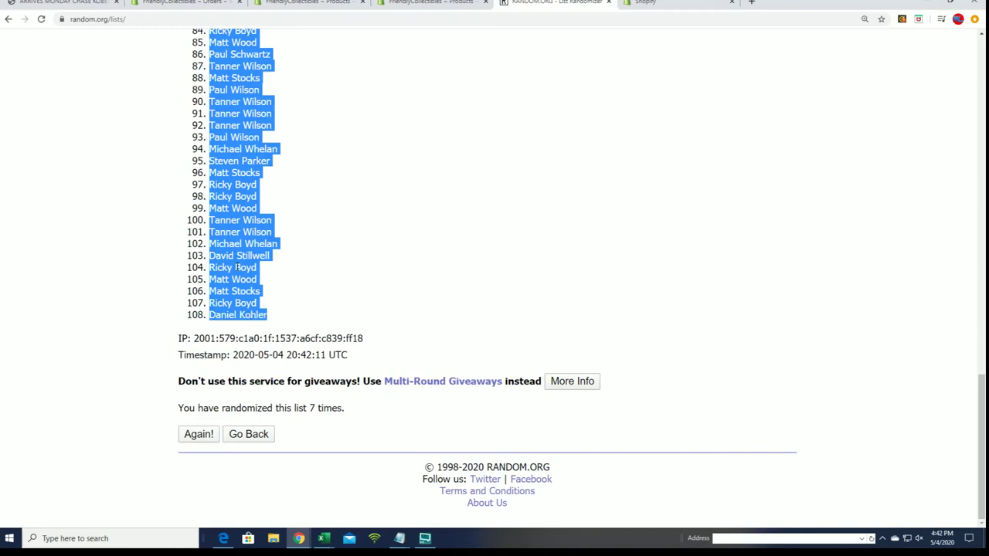
pyautogui.rightClick(236, 250)
pyautogui.click(251, 256)
pyautogui.scroll(14, 397, 302)
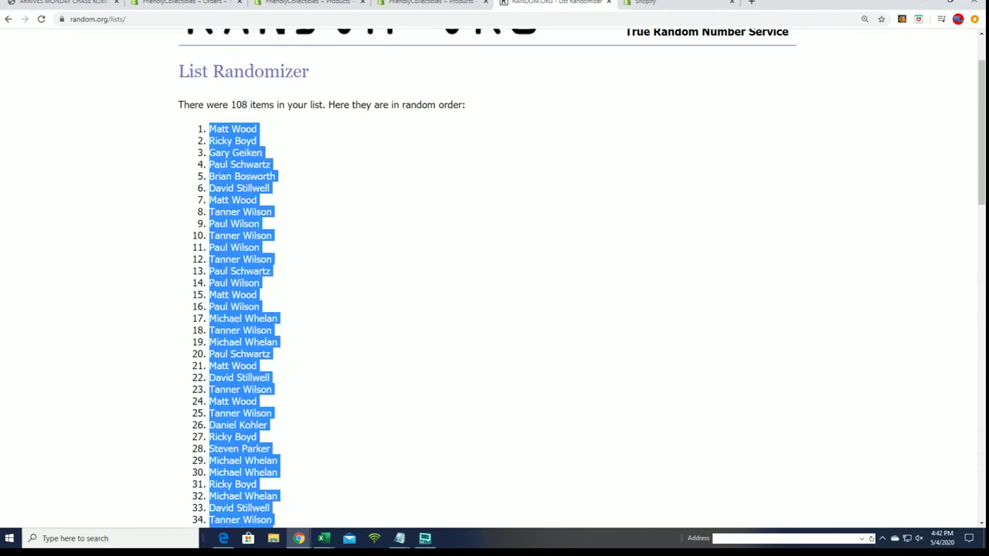
pyautogui.hotkey('alt', 'Tab')
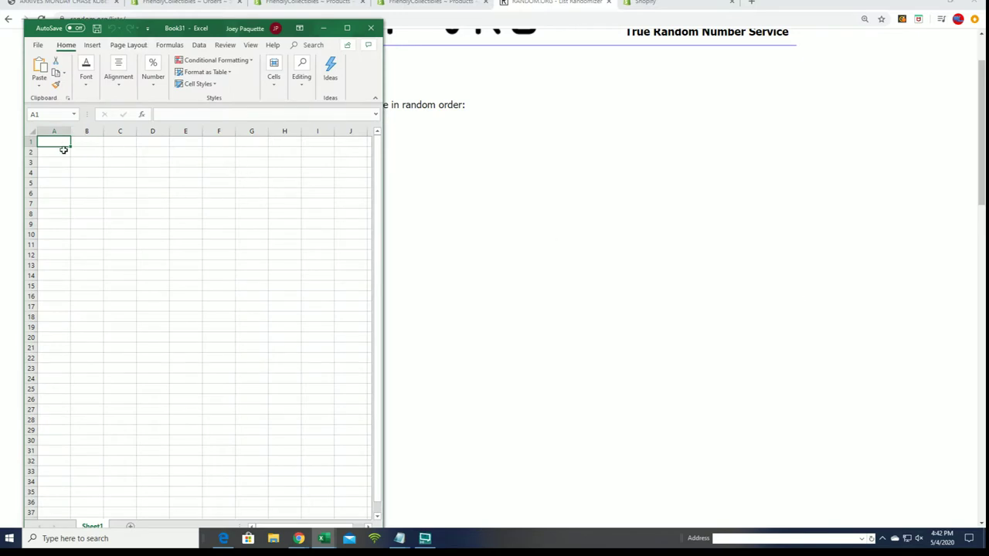
# Step: Widen column A to about double width and enter the heading OWNERS in A1
pyautogui.click(62, 131)
pyautogui.moveTo(70, 131); pyautogui.dragTo(155, 131)
pyautogui.click(94, 140)
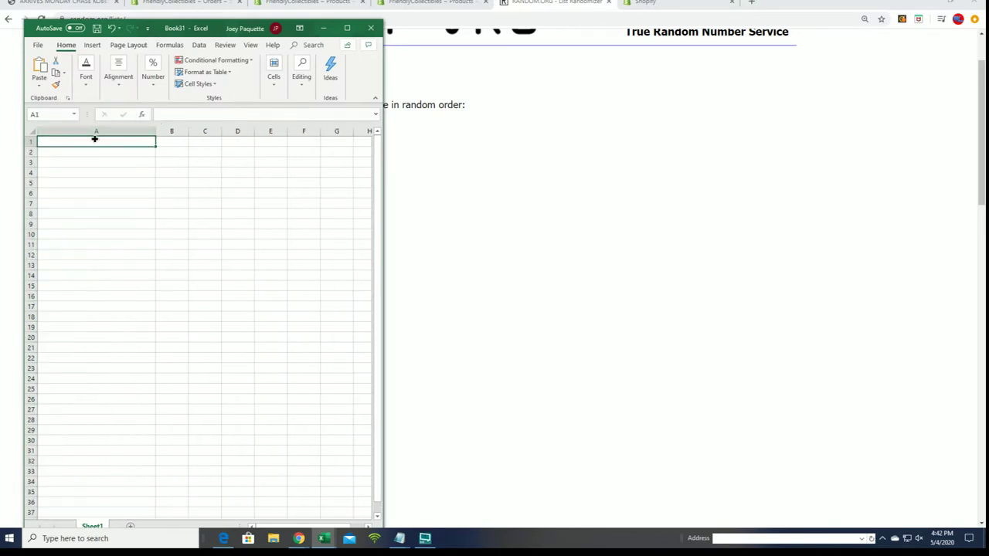
pyautogui.doubleClick(94, 139)
pyautogui.write('OWNERS')
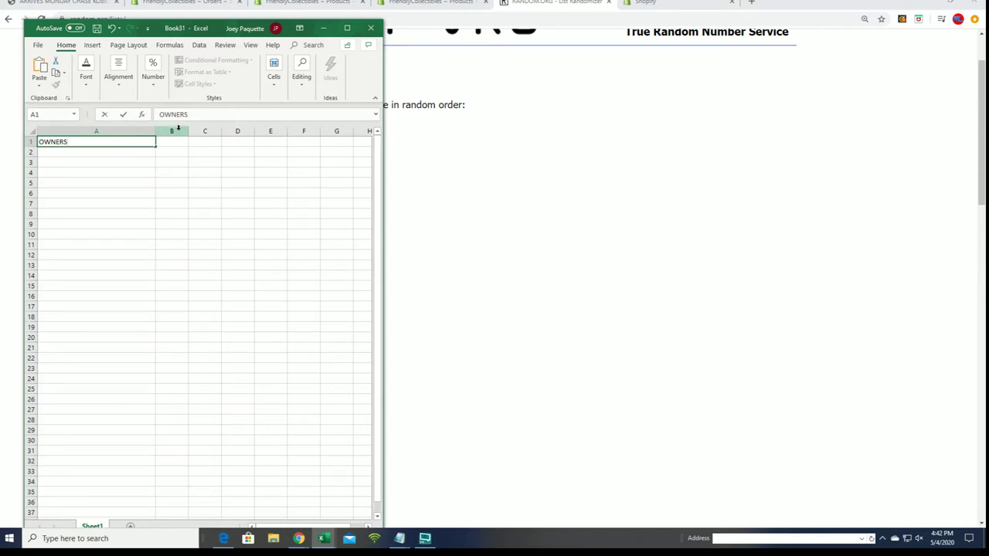
pyautogui.click(172, 131)
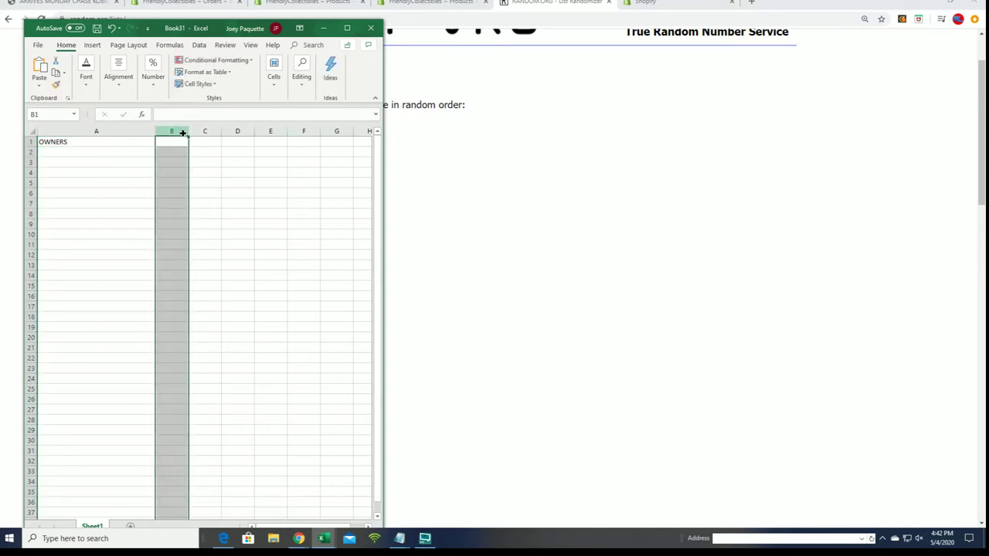
# Step: Widen column B considerably and enter a heading in cell B1
pyautogui.moveTo(189, 130); pyautogui.dragTo(328, 130)
pyautogui.click(201, 140)
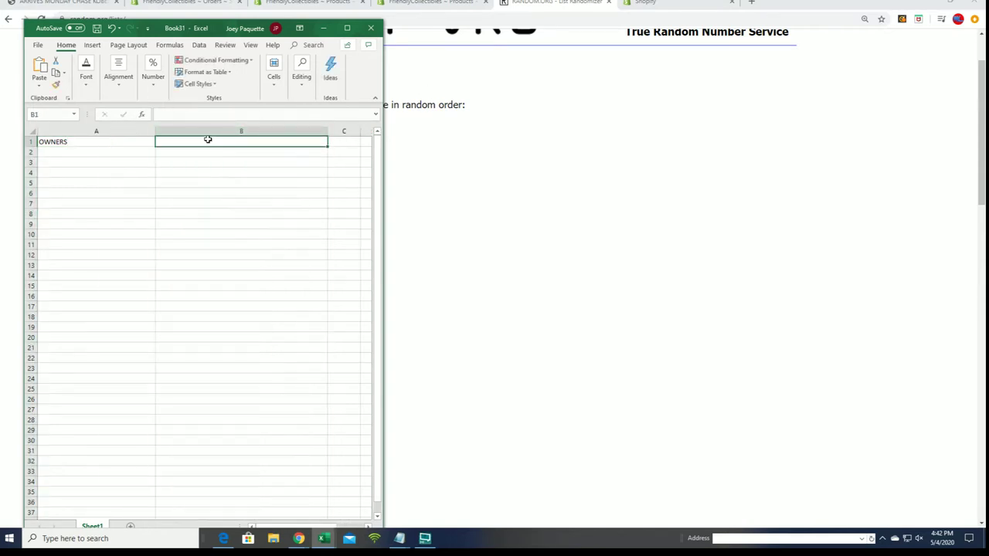
pyautogui.doubleClick(213, 140)
pyautogui.write('OWNERS')
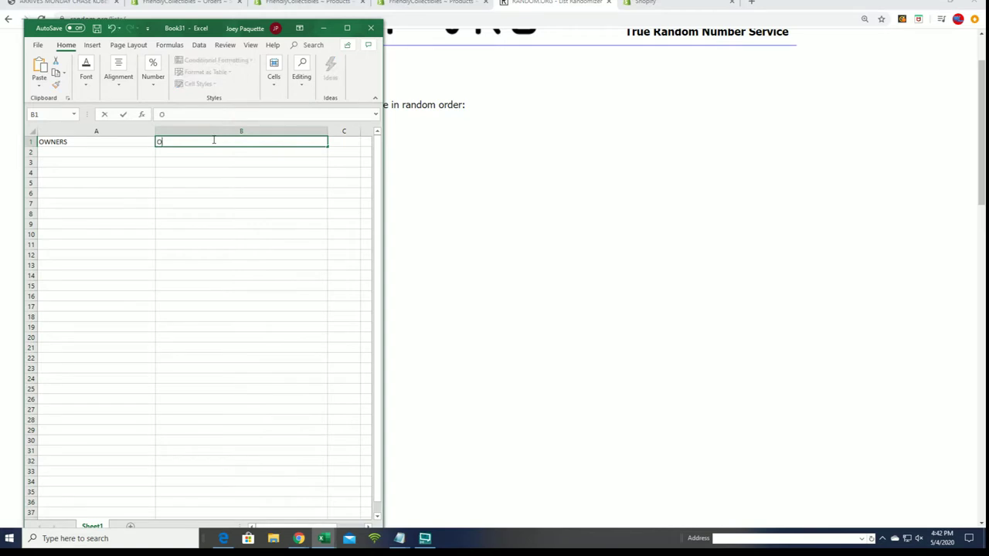
pyautogui.click(55, 151)
# Step: Paste the copied names into A2 as plain text via Paste Special
pyautogui.rightClick(55, 152)
pyautogui.click(82, 205)
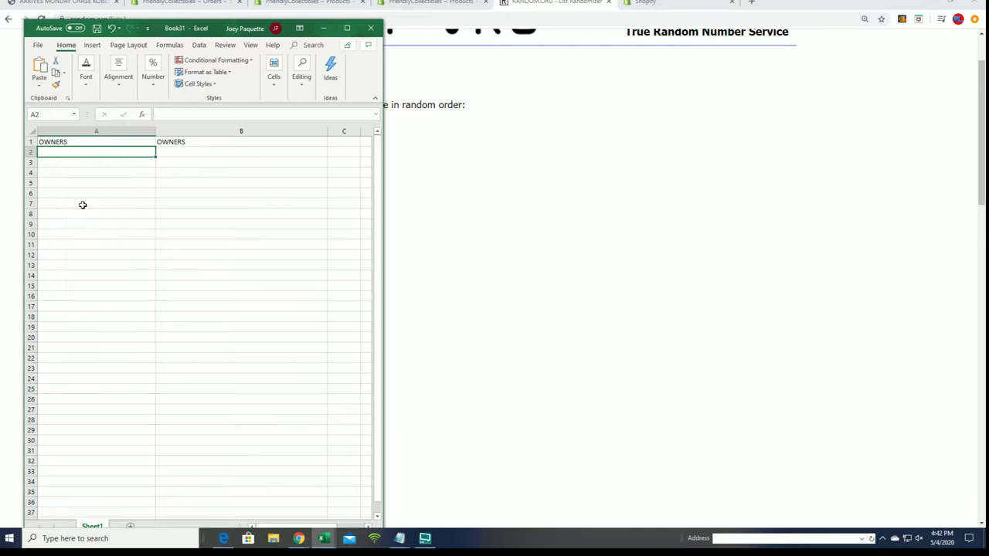
pyautogui.click(1, 155)
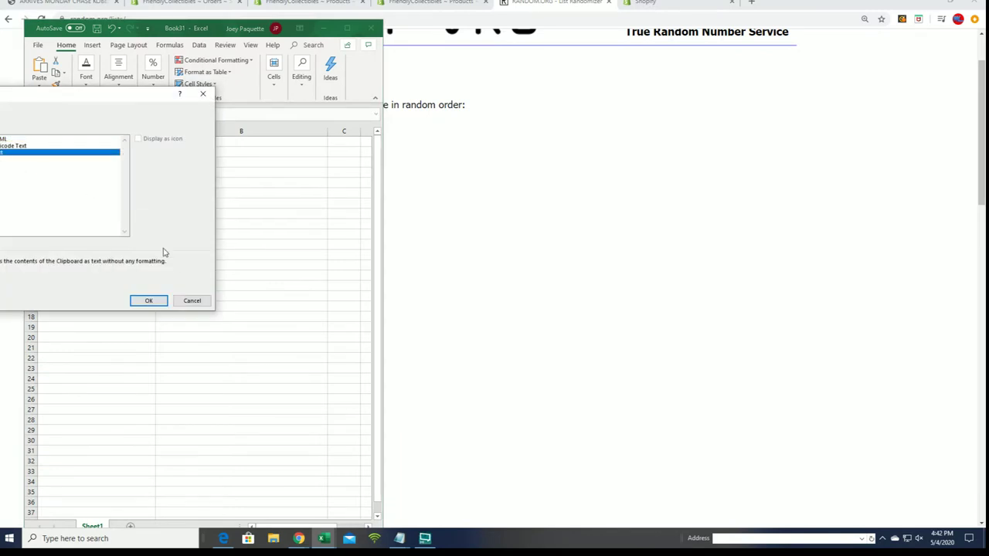
pyautogui.click(148, 300)
# Step: Narrow column A to fit the names and maximize the Excel window
pyautogui.click(133, 131)
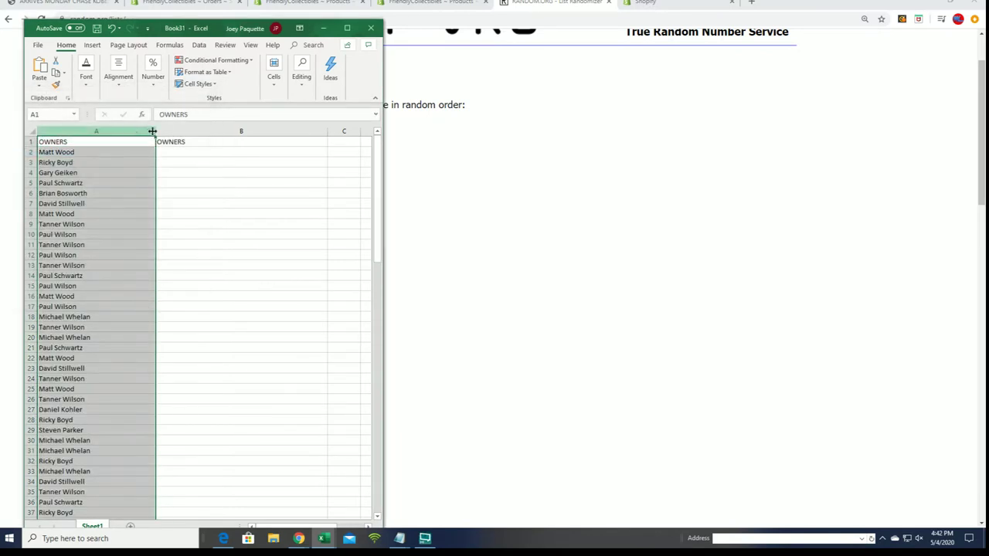
pyautogui.moveTo(156, 132); pyautogui.dragTo(112, 132)
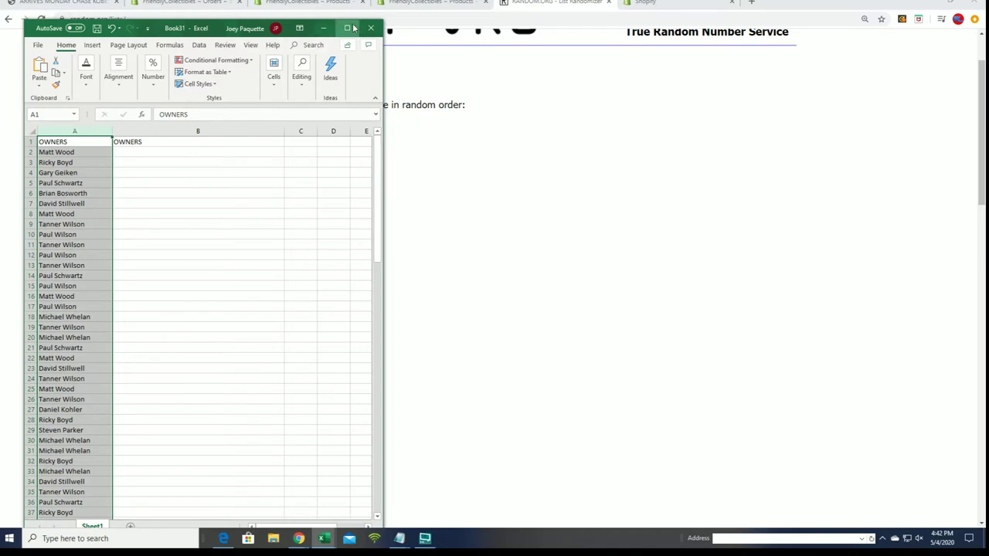
pyautogui.click(347, 28)
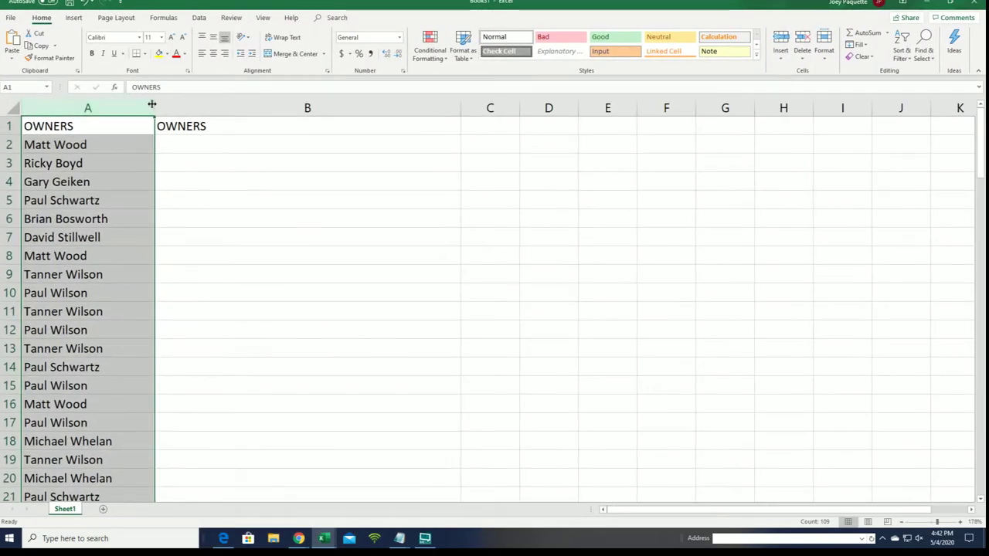
pyautogui.moveTo(151, 110); pyautogui.dragTo(136, 111)
pyautogui.click(164, 141)
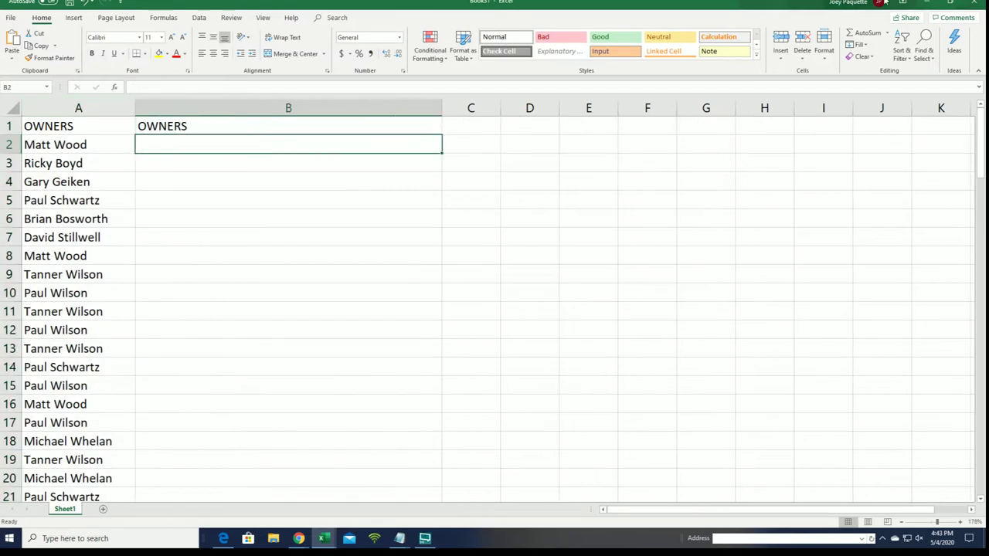
# Step: Open a fresh, empty List Randomizer form from the Lists & More menu
pyautogui.hotkey('alt', 'Tab')
pyautogui.moveTo(360, 56)
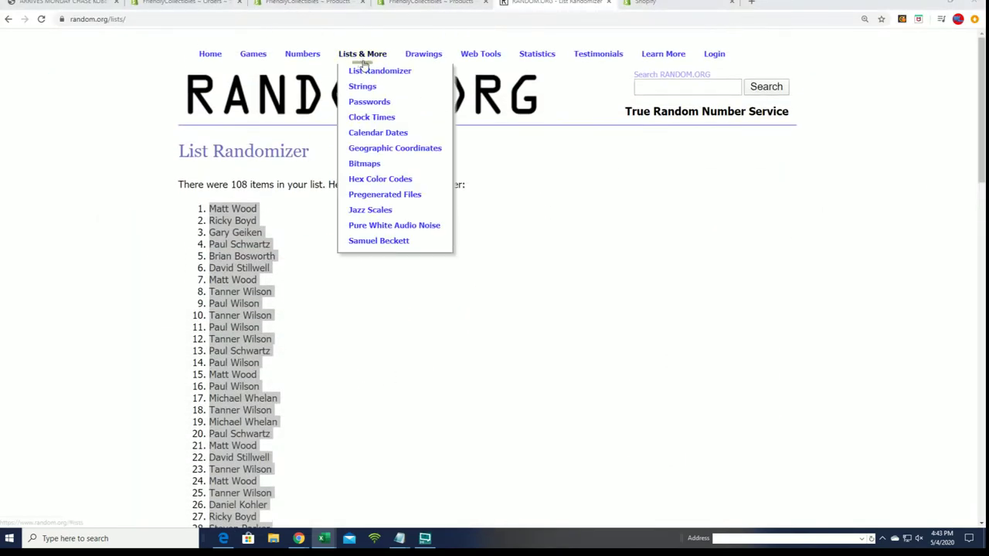
pyautogui.click(378, 70)
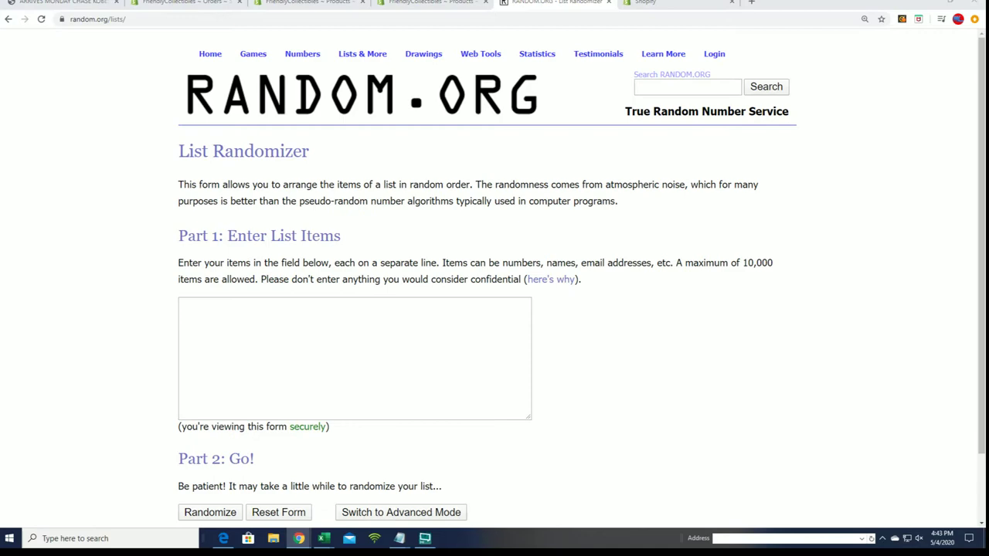
# Step: Enlarge Notepad and select the player names down to Warren Moon
pyautogui.hotkey('alt', 'Tab')
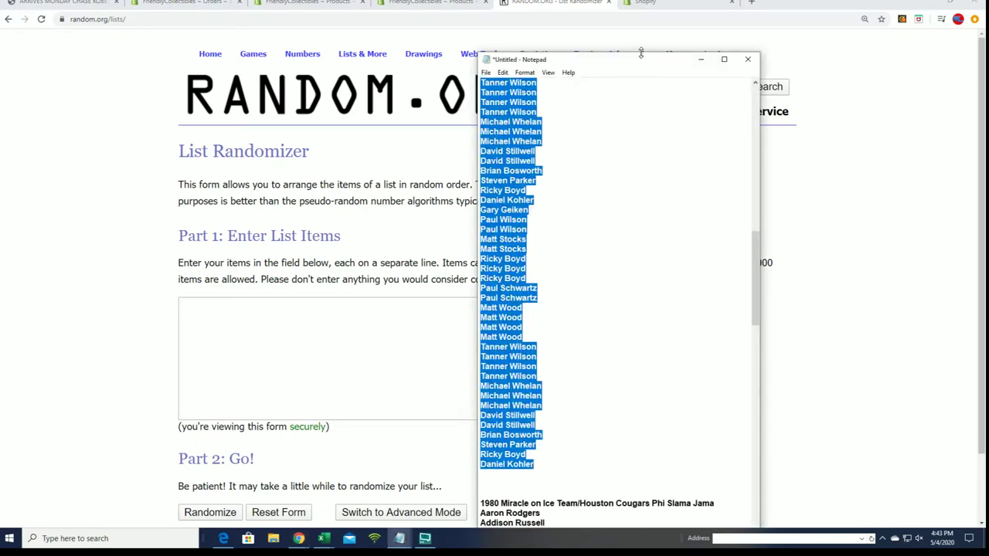
pyautogui.moveTo(641, 52); pyautogui.dragTo(640, 0)
pyautogui.scroll(-5, 582, 324)
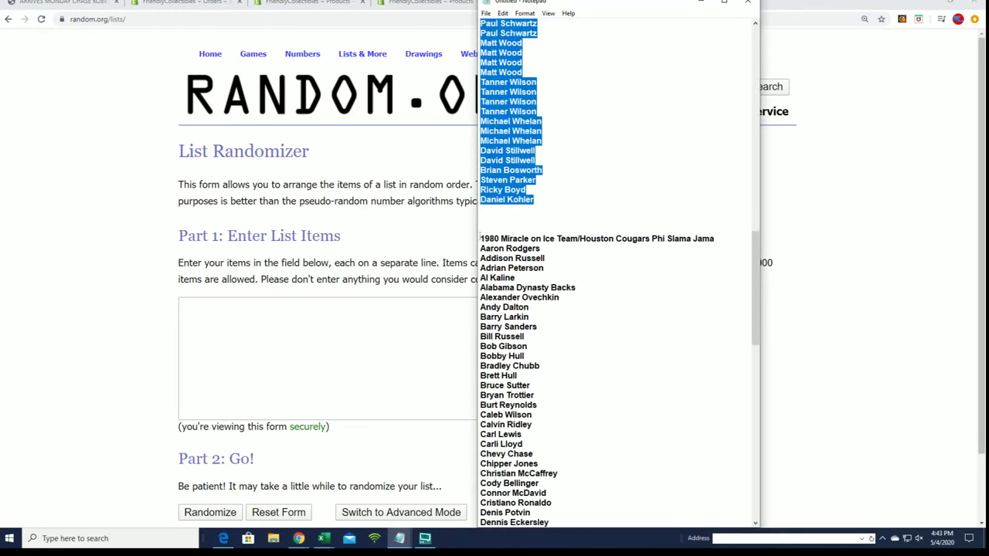
pyautogui.moveTo(479, 234)
pyautogui.mouseDown()
pyautogui.moveTo(544, 541)
pyautogui.moveTo(541, 514)
pyautogui.mouseUp()
# Step: Copy the selected Notepad names and paste them into the List Randomizer box
pyautogui.rightClick(541, 502)
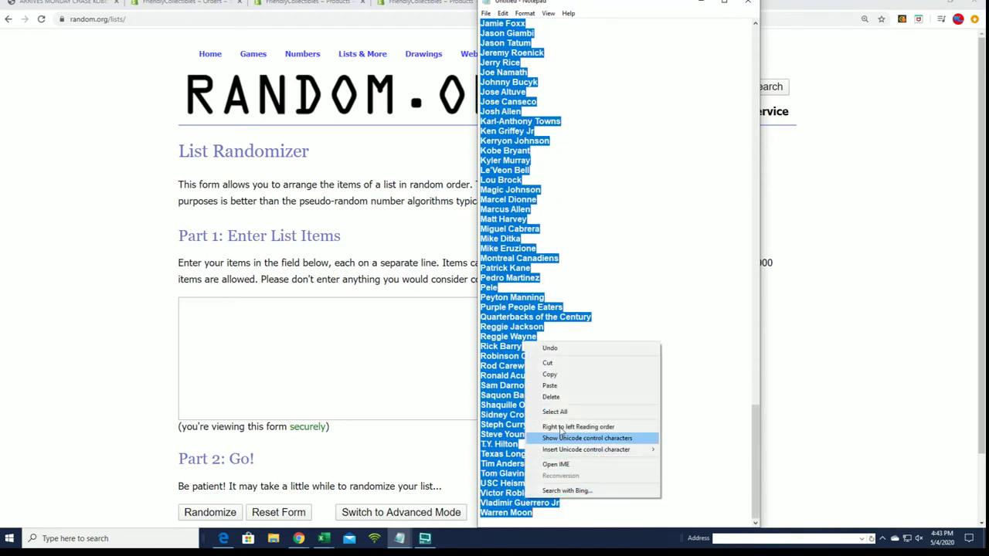
pyautogui.click(564, 377)
pyautogui.rightClick(199, 313)
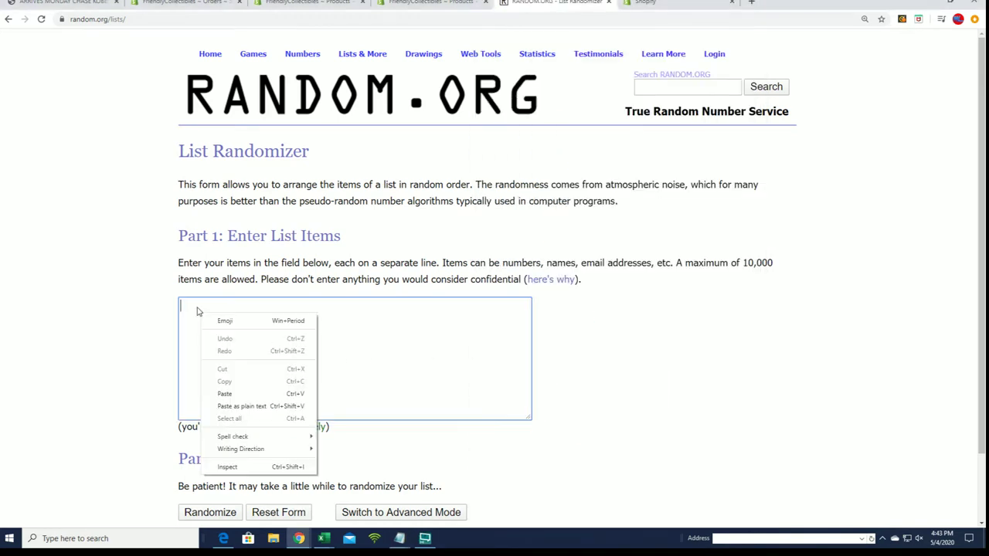
pyautogui.click(225, 394)
pyautogui.scroll(-2, 157, 476)
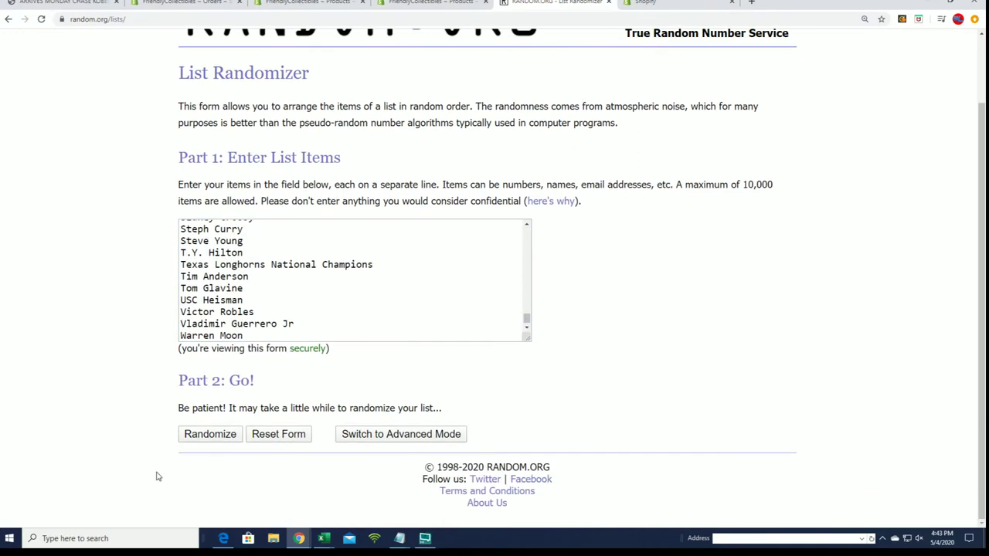
# Step: Randomize the 108 pasted names and reshuffle them with Again! a few more times
pyautogui.click(207, 435)
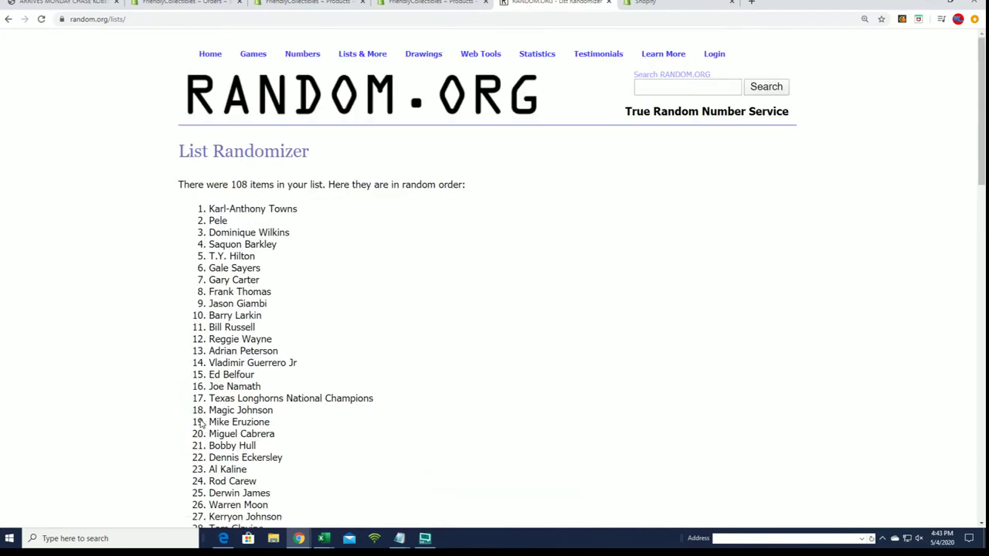
pyautogui.scroll(-1, 198, 423)
pyautogui.scroll(-14, 198, 424)
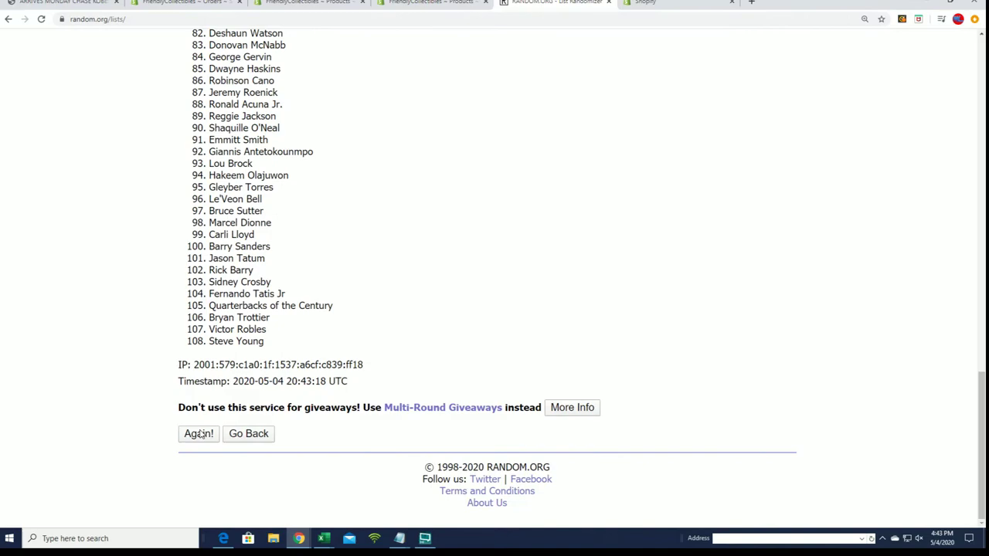
pyautogui.scroll(-15, 209, 363)
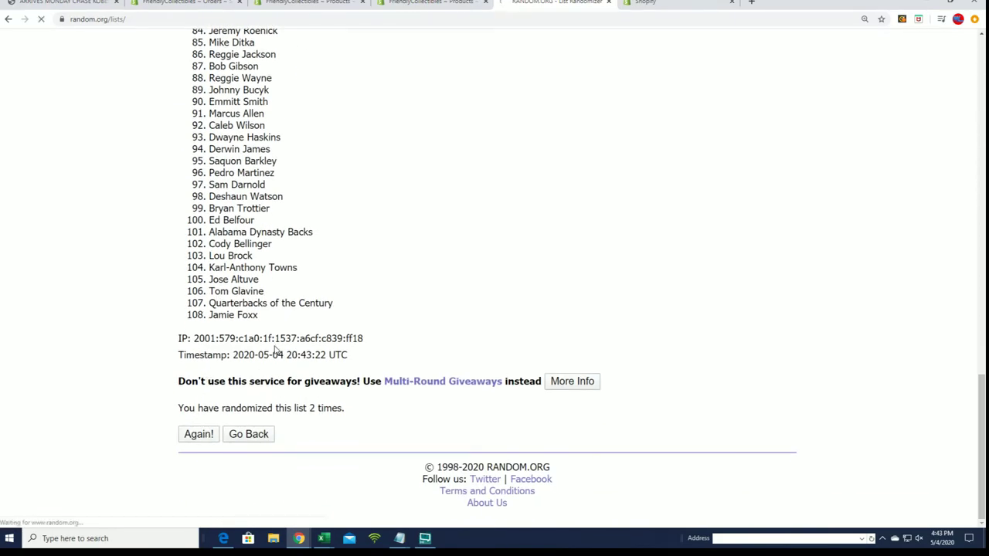
pyautogui.click(202, 434)
pyautogui.scroll(-15, 213, 417)
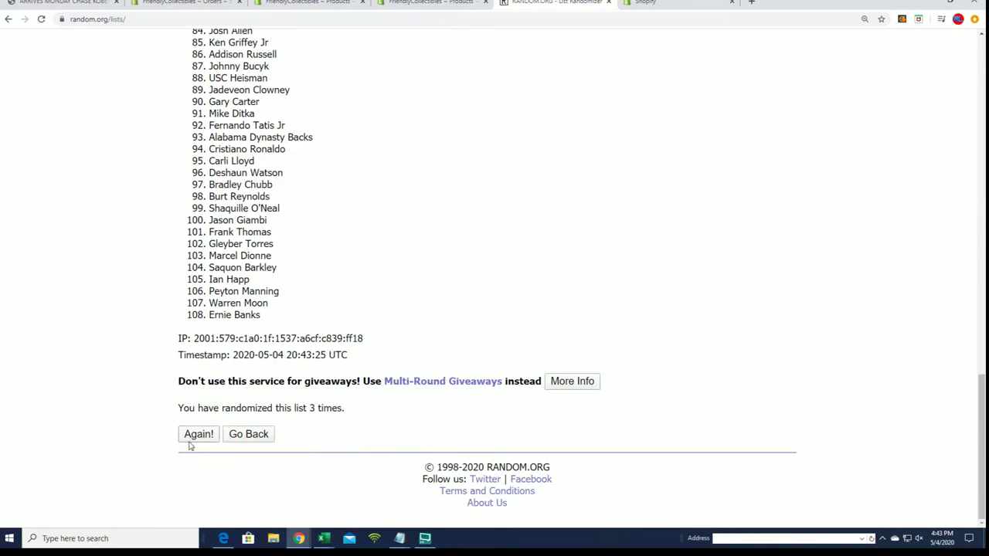
pyautogui.scroll(-15, 292, 364)
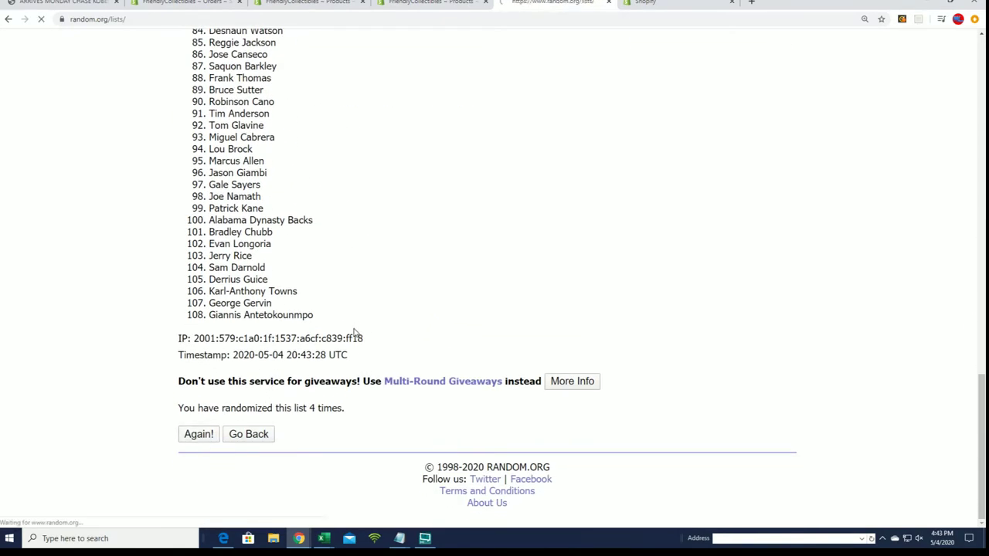
pyautogui.scroll(-15, 336, 356)
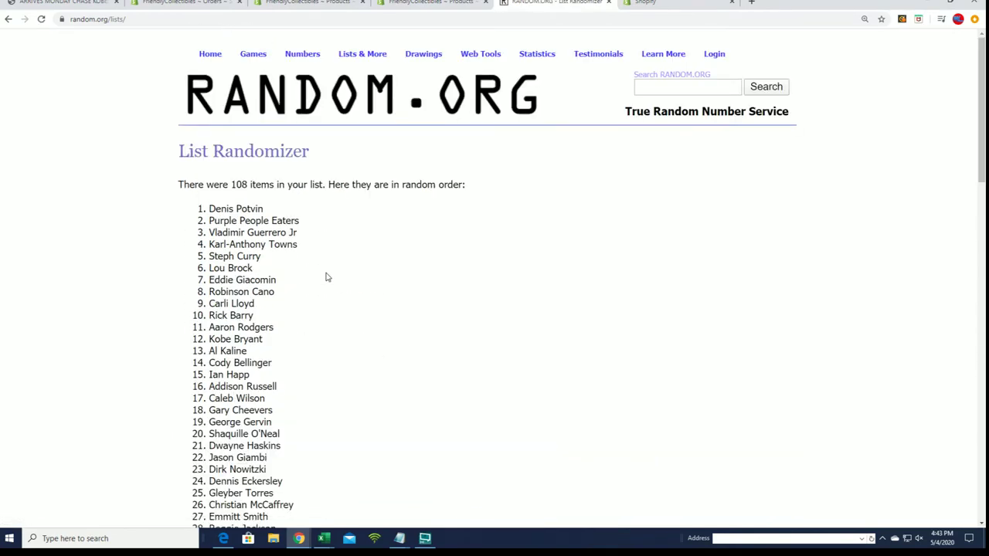
pyautogui.scroll(-15, 327, 278)
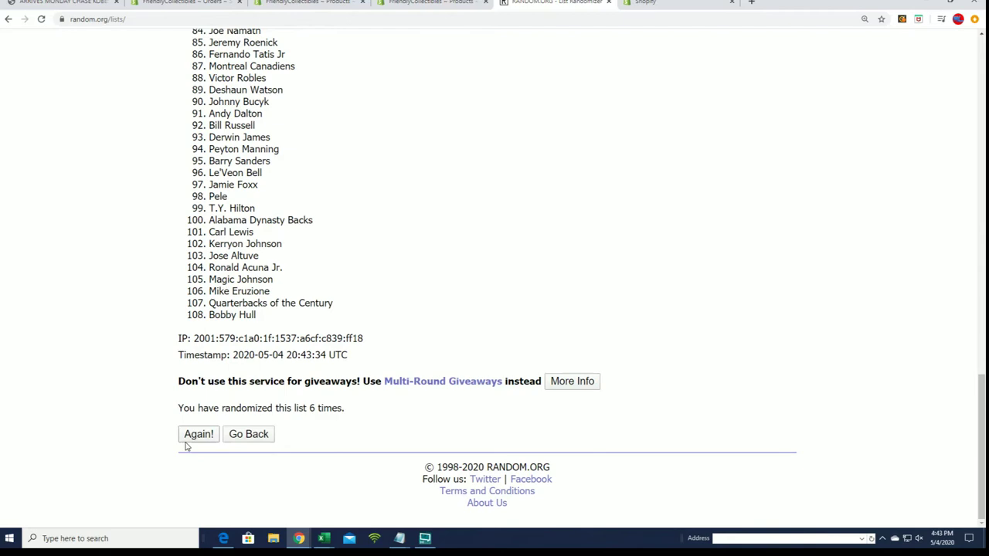
pyautogui.click(188, 437)
pyautogui.scroll(-1, 363, 223)
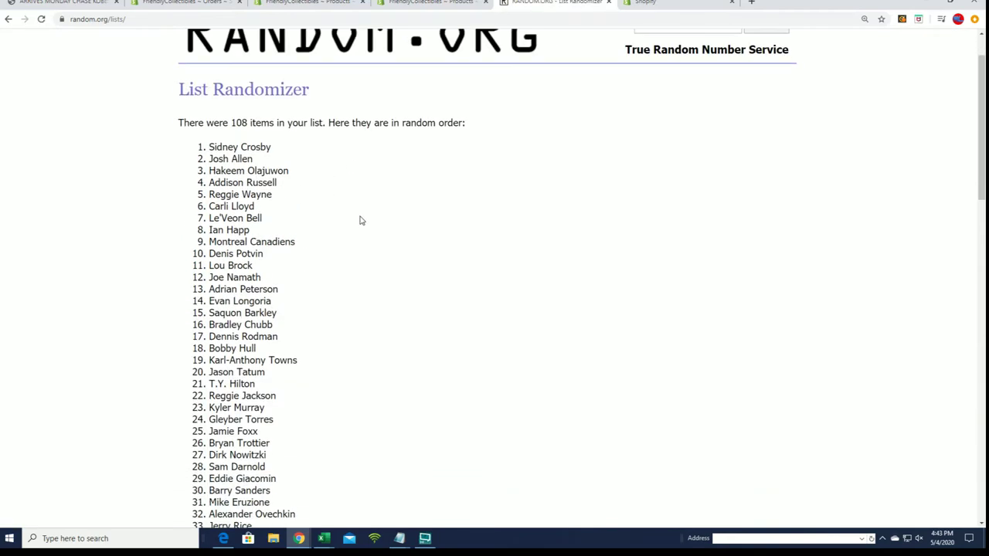
pyautogui.scroll(-1, 359, 221)
# Step: Copy the shuffled 108-name list, led by Sidney Crosby, and return to Excel
pyautogui.moveTo(223, 105)
pyautogui.mouseDown()
pyautogui.moveTo(313, 526)
pyautogui.moveTo(332, 510)
pyautogui.moveTo(324, 247)
pyautogui.moveTo(320, 314)
pyautogui.mouseUp()
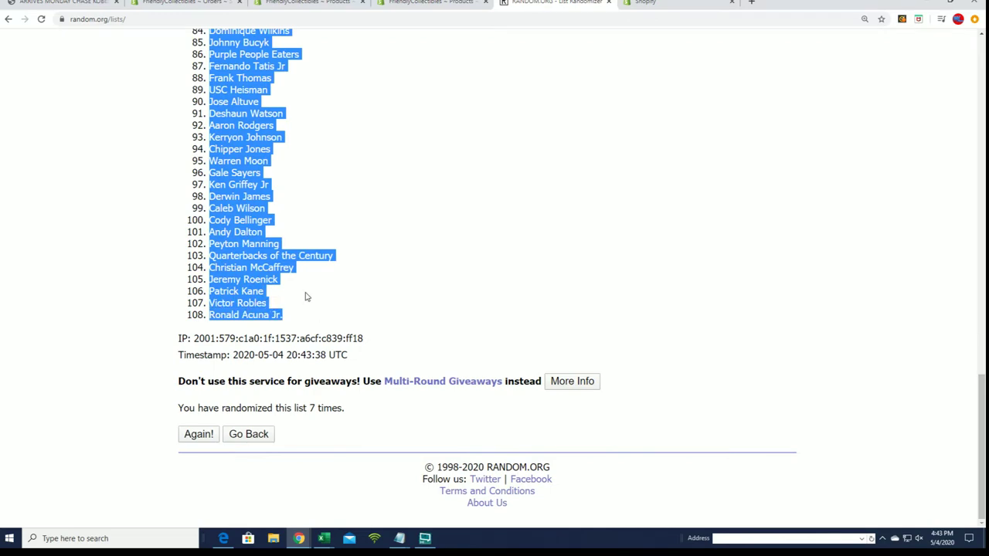
pyautogui.rightClick(261, 247)
pyautogui.click(270, 254)
pyautogui.scroll(6, 394, 332)
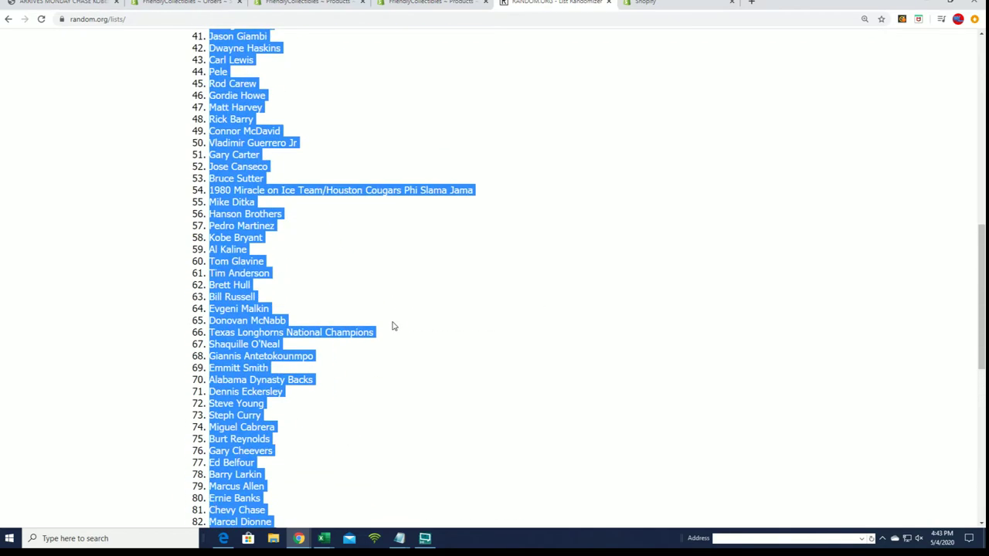
pyautogui.scroll(8, 393, 326)
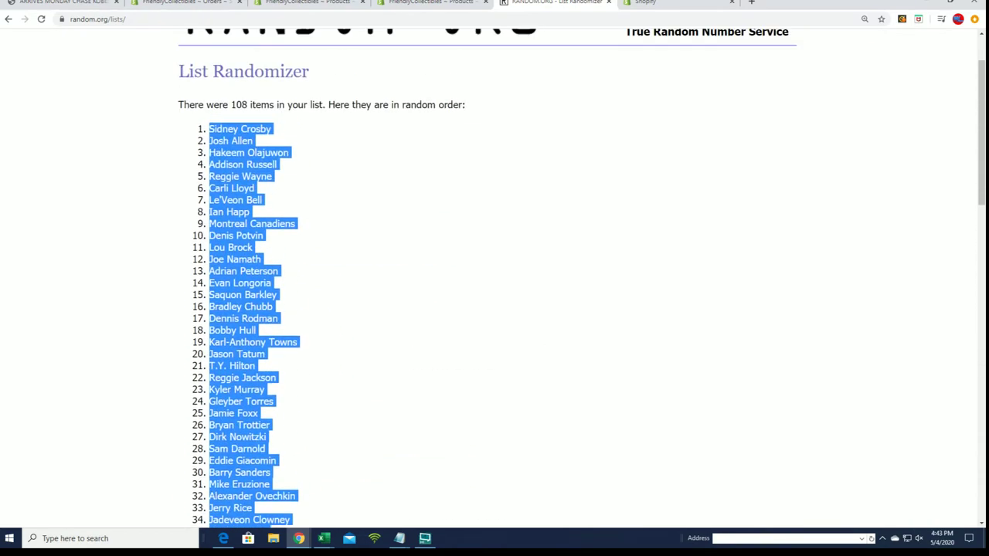
pyautogui.hotkey('alt', 'Tab')
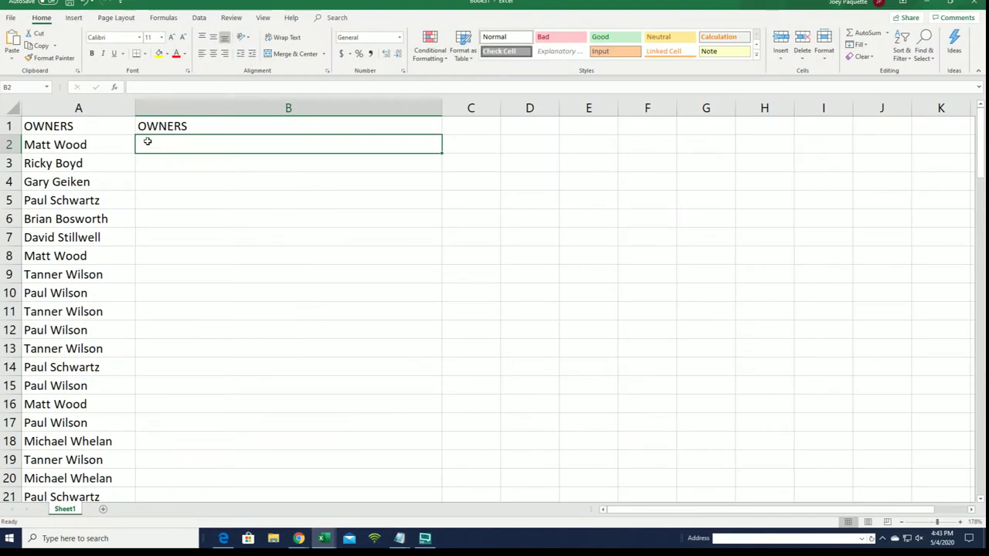
# Step: Paste the shuffled names into B2 as plain text and narrow column A slightly
pyautogui.rightClick(147, 142)
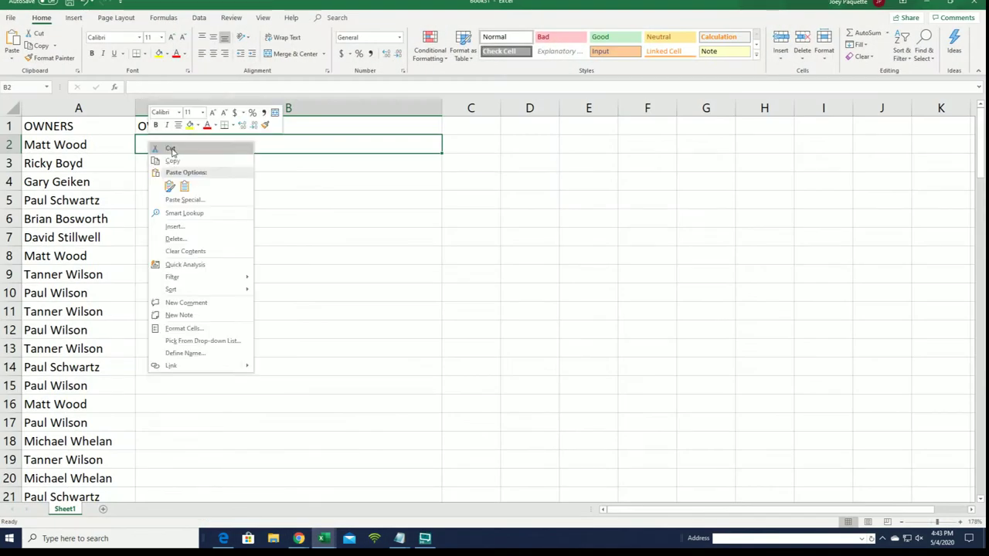
pyautogui.click(175, 199)
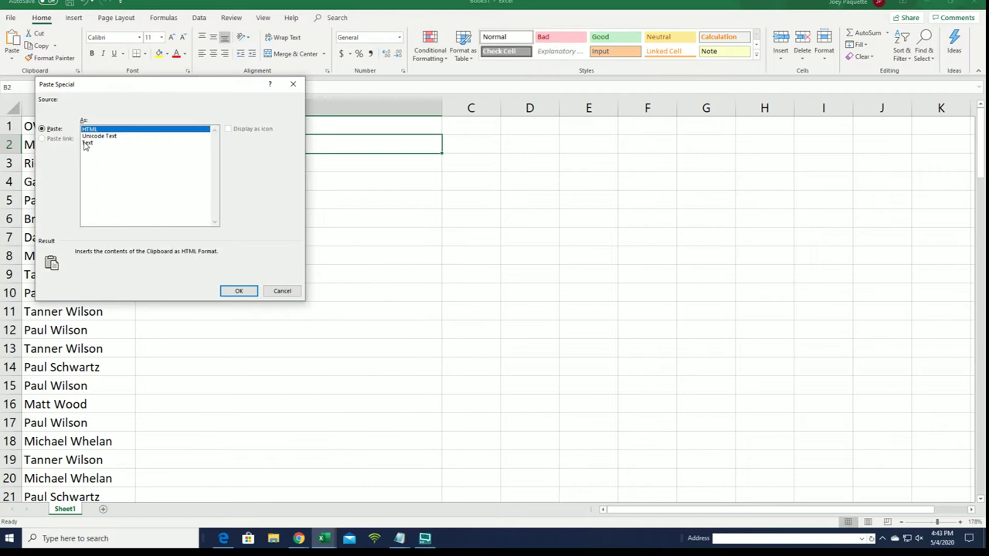
pyautogui.click(87, 143)
pyautogui.click(236, 291)
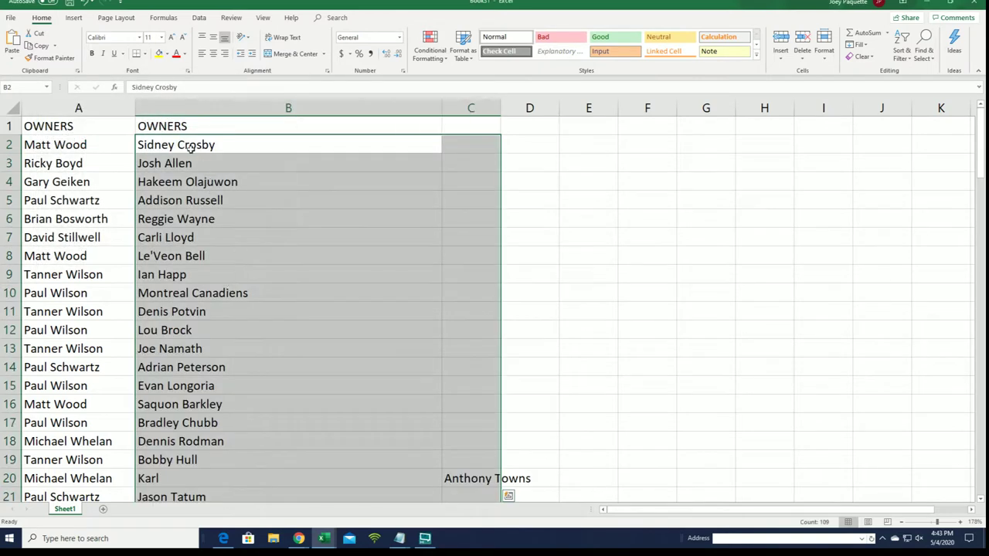
pyautogui.click(116, 108)
pyautogui.moveTo(134, 108); pyautogui.dragTo(126, 109)
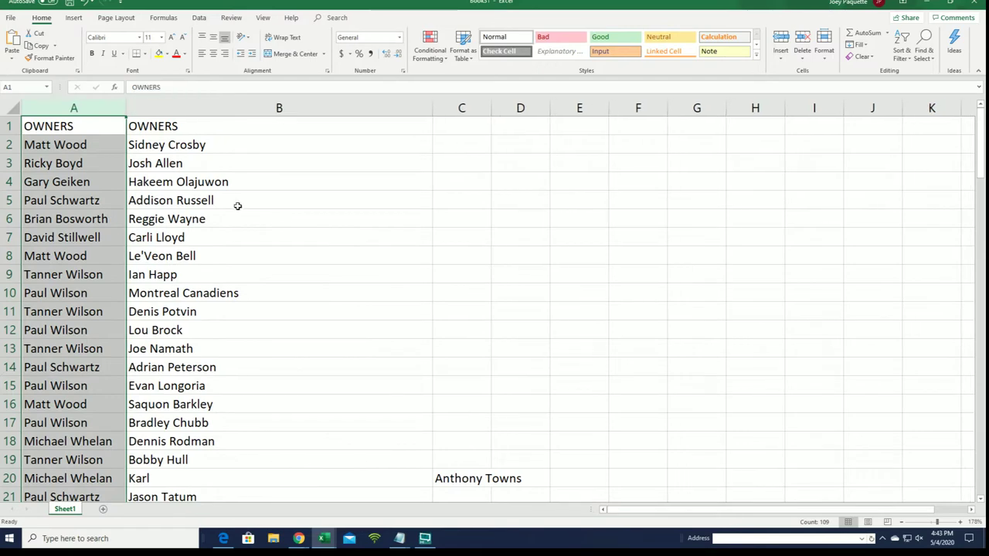
# Step: Scroll down to check the Karl (B20), Jerry Rice (B34) and Pele (B45) entries
pyautogui.scroll(-2, 271, 313)
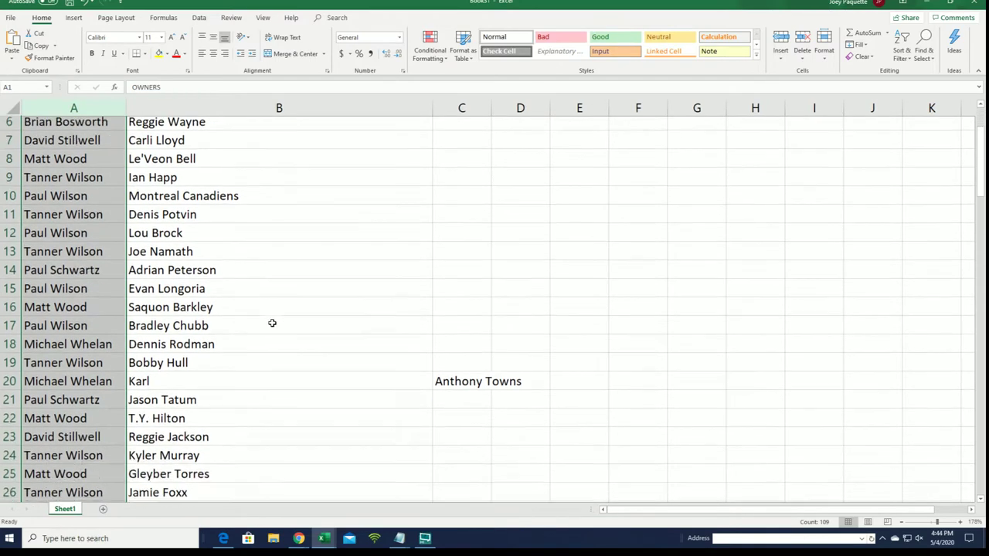
pyautogui.click(398, 364)
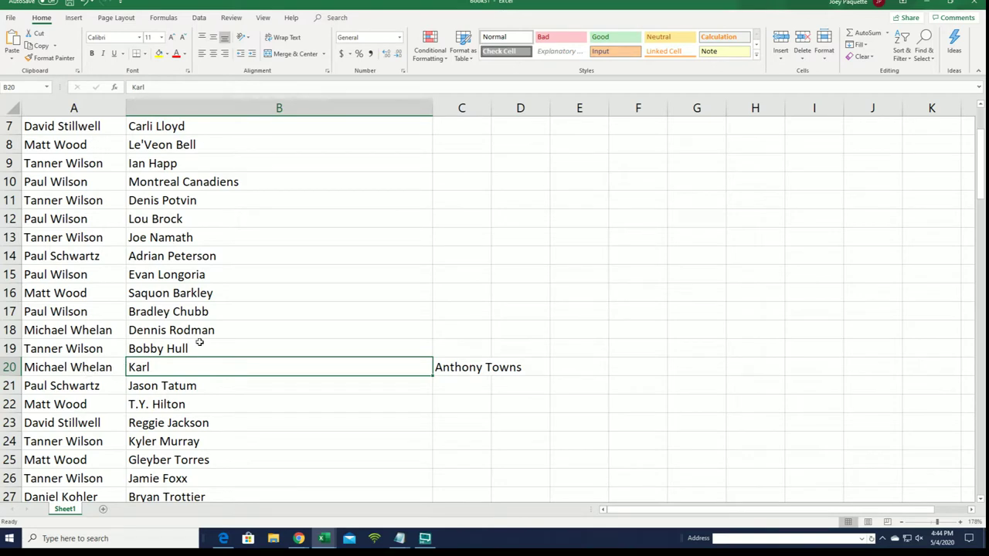
pyautogui.scroll(-1, 199, 342)
pyautogui.scroll(-2, 121, 320)
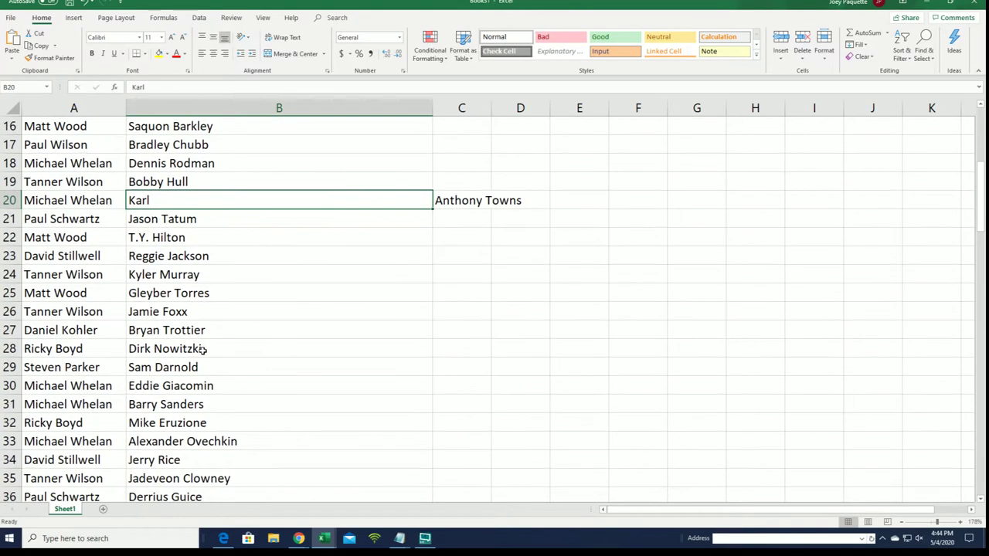
pyautogui.scroll(-2, 207, 354)
pyautogui.click(133, 349)
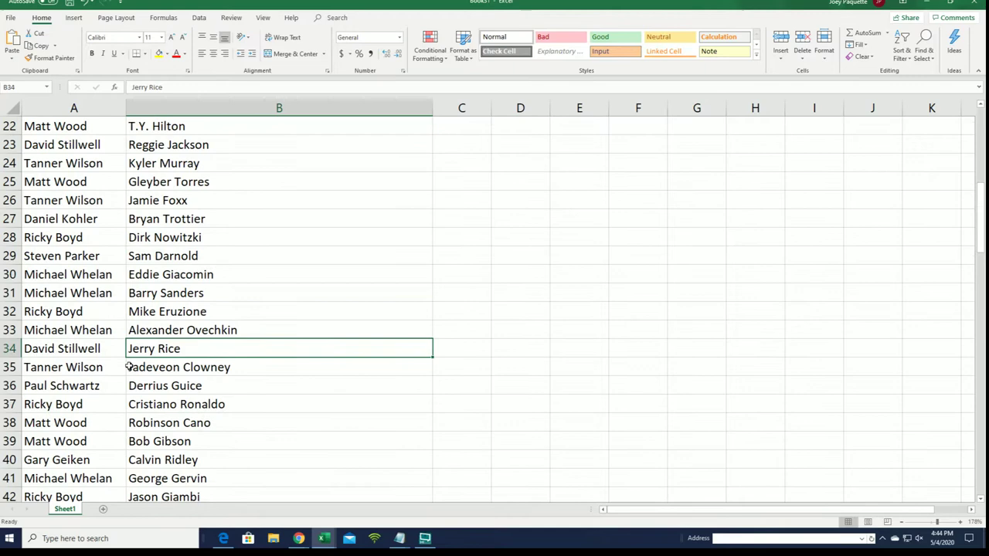
pyautogui.scroll(-1, 146, 368)
pyautogui.scroll(-3, 166, 369)
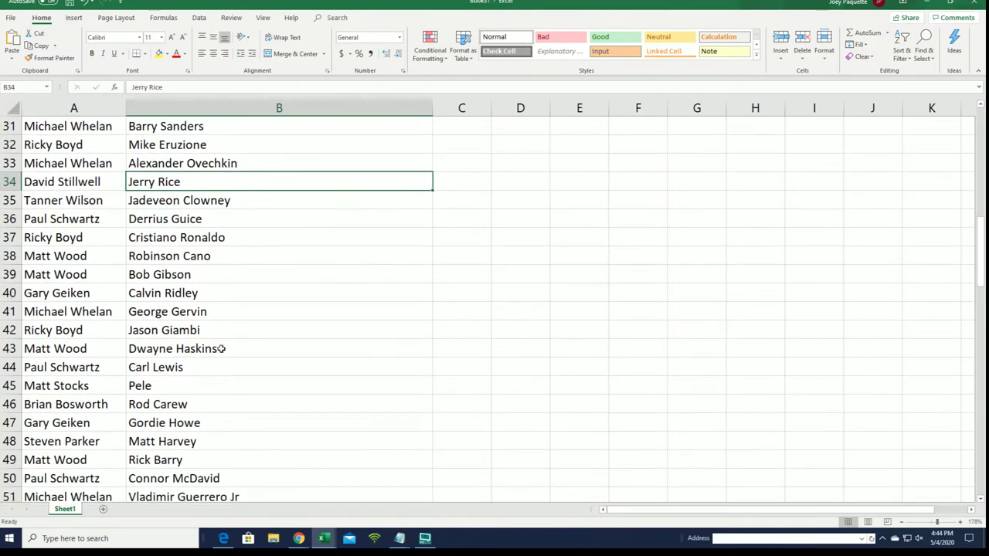
pyautogui.scroll(-1, 244, 332)
pyautogui.click(296, 333)
pyautogui.scroll(-2, 312, 335)
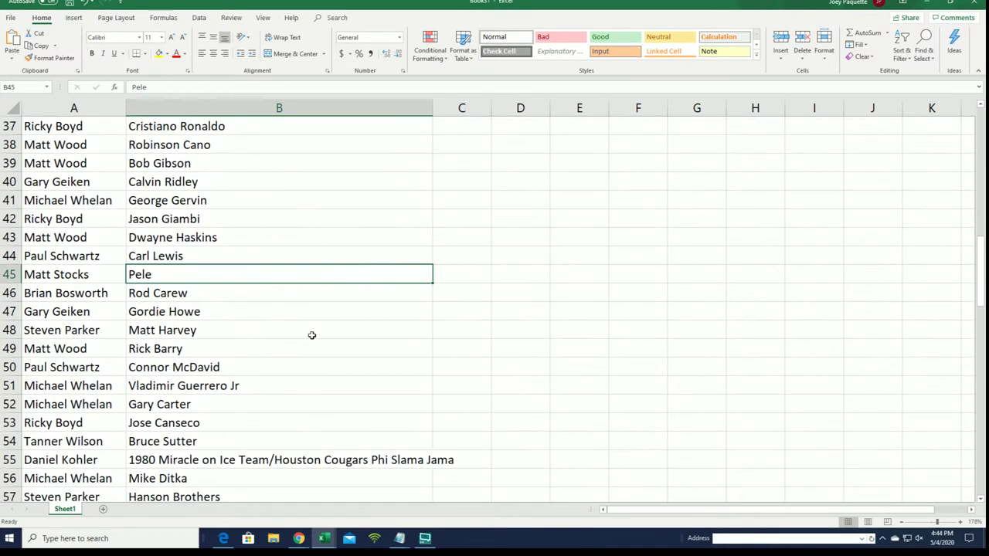
pyautogui.scroll(-1, 314, 334)
# Step: Check later entries: Vladimir Guerrero Jr, Texas Longhorns, Steph Curry, Chevy Chase, Ronald Acuna Jr
pyautogui.click(335, 269)
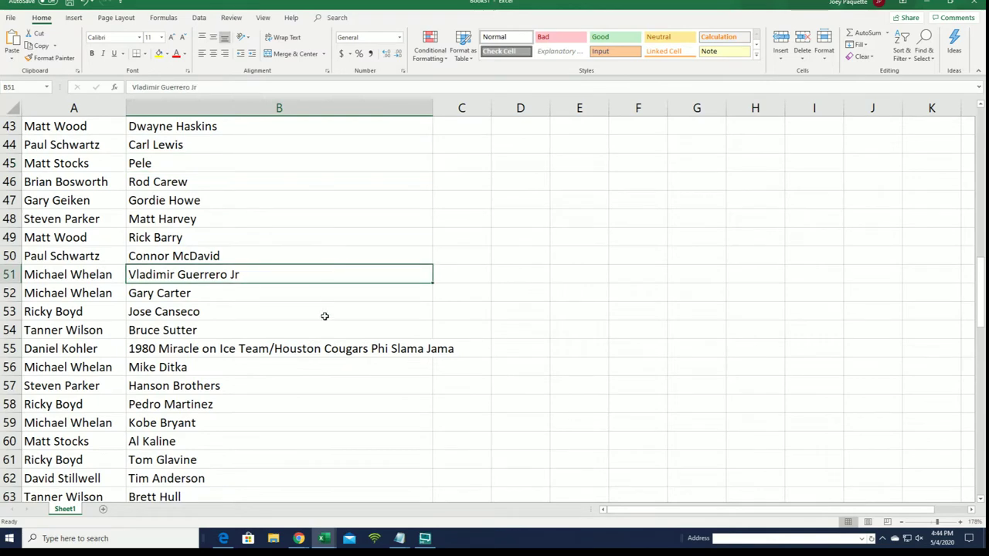
pyautogui.scroll(-3, 323, 316)
pyautogui.scroll(-1, 324, 317)
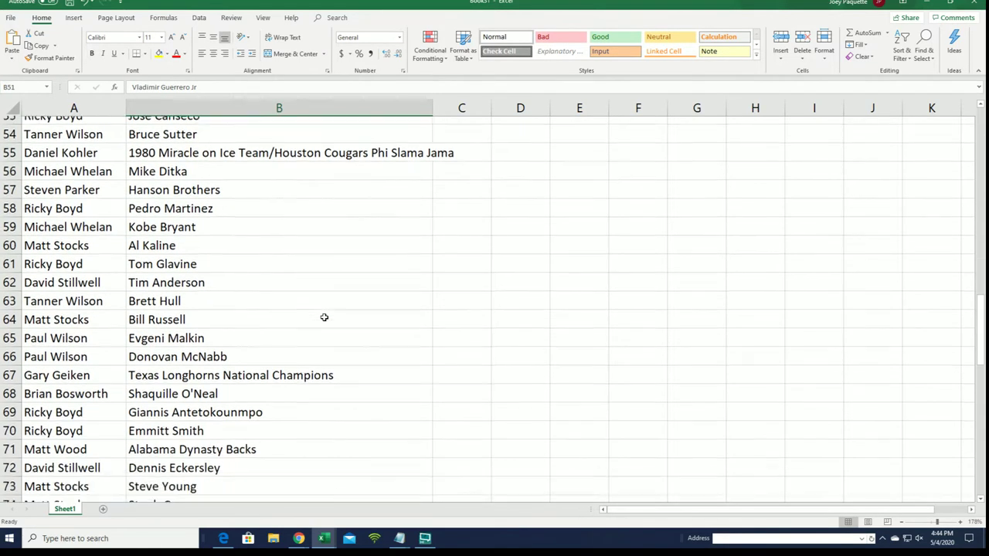
pyautogui.scroll(-1, 324, 317)
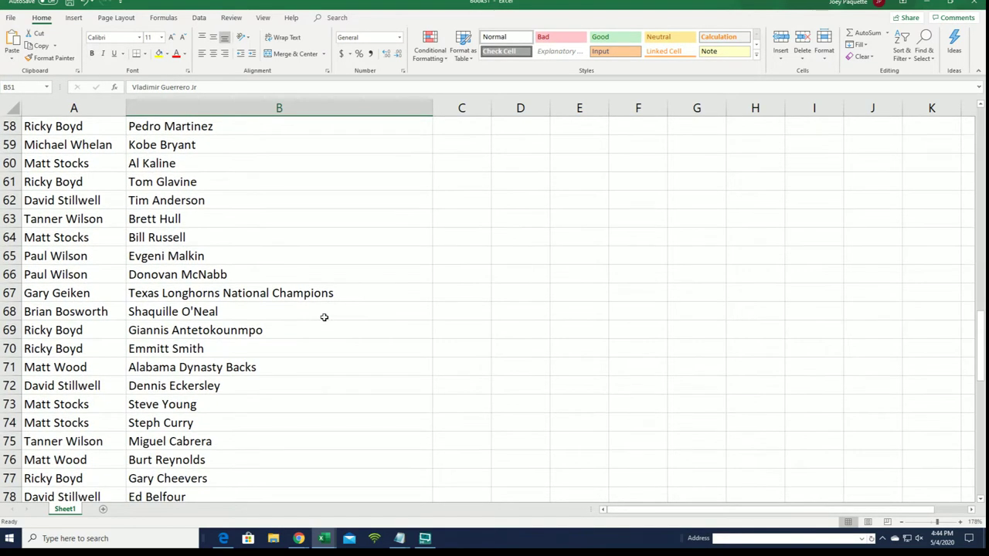
pyautogui.click(338, 298)
pyautogui.scroll(-2, 317, 326)
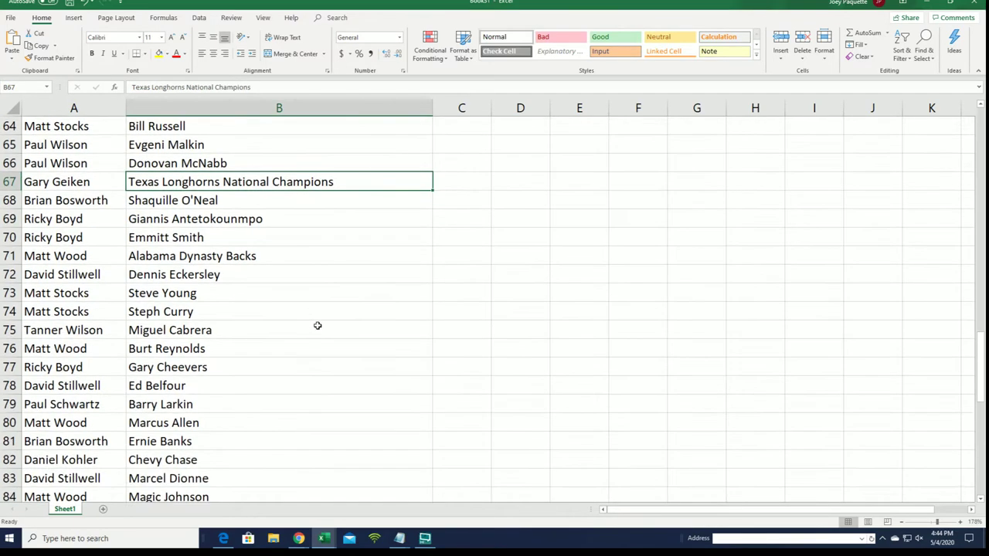
pyautogui.click(328, 312)
pyautogui.scroll(-4, 323, 323)
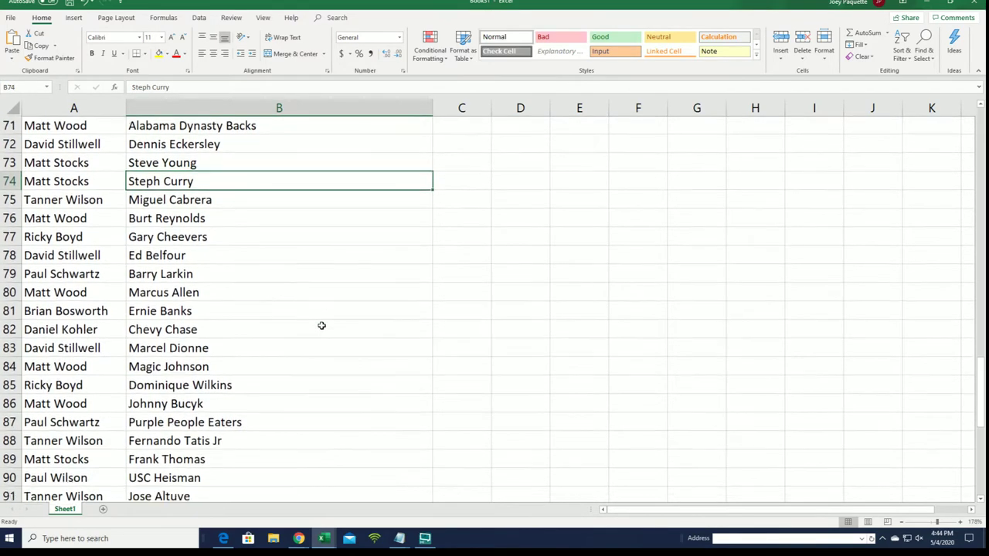
pyautogui.scroll(-2, 322, 325)
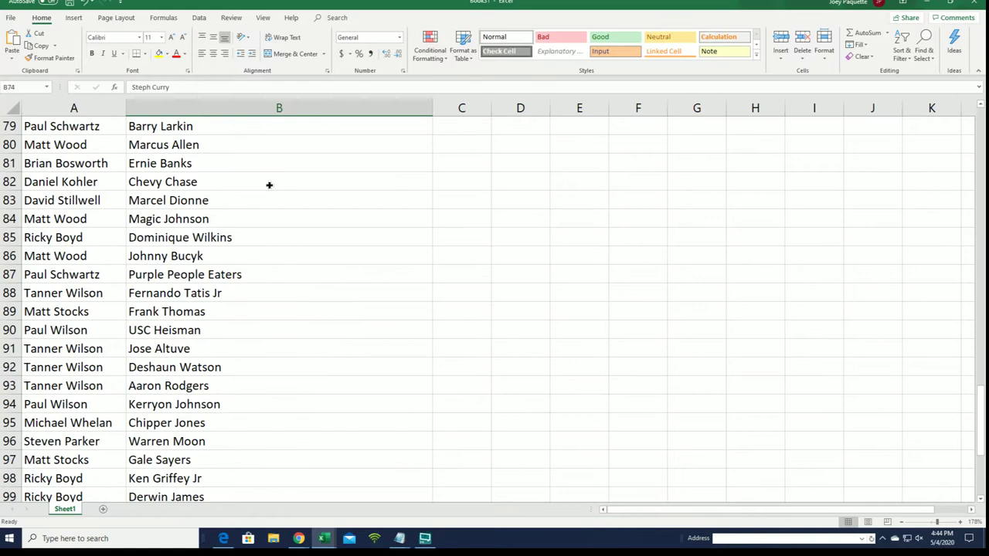
pyautogui.click(269, 185)
pyautogui.scroll(-4, 320, 325)
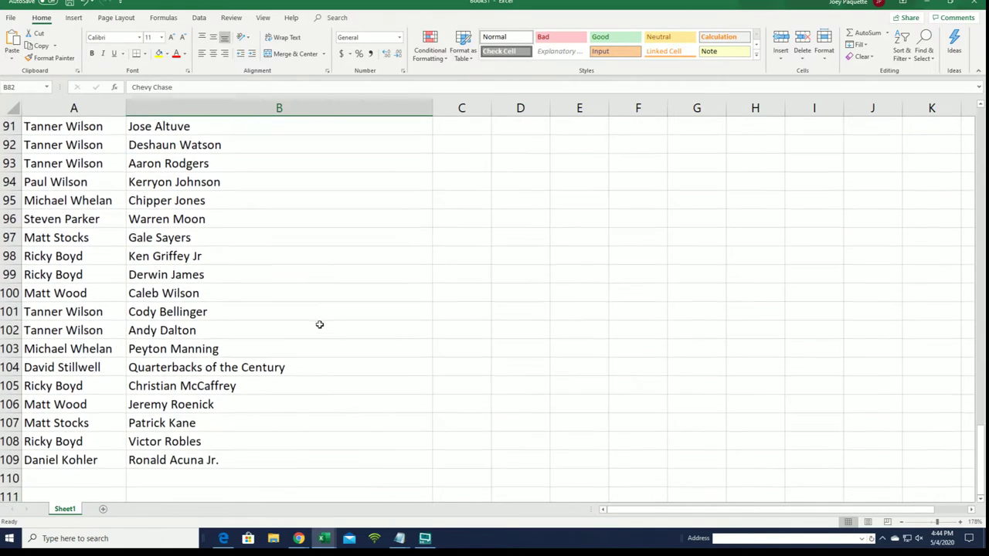
pyautogui.click(262, 459)
pyautogui.scroll(20, 358, 396)
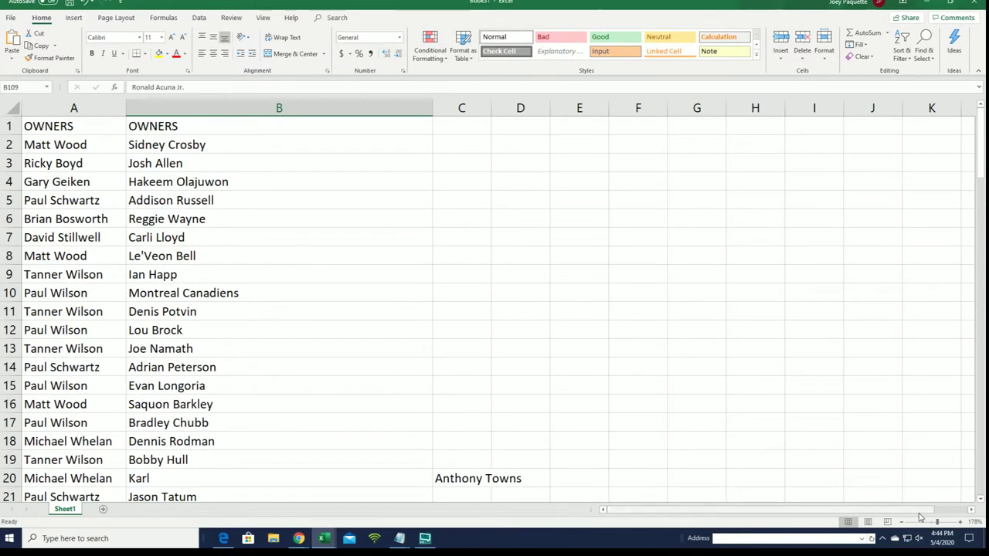
# Step: Drag the status-bar zoom slider down to 100% to show many more owner–player rows
pyautogui.moveTo(936, 522); pyautogui.dragTo(931, 522)
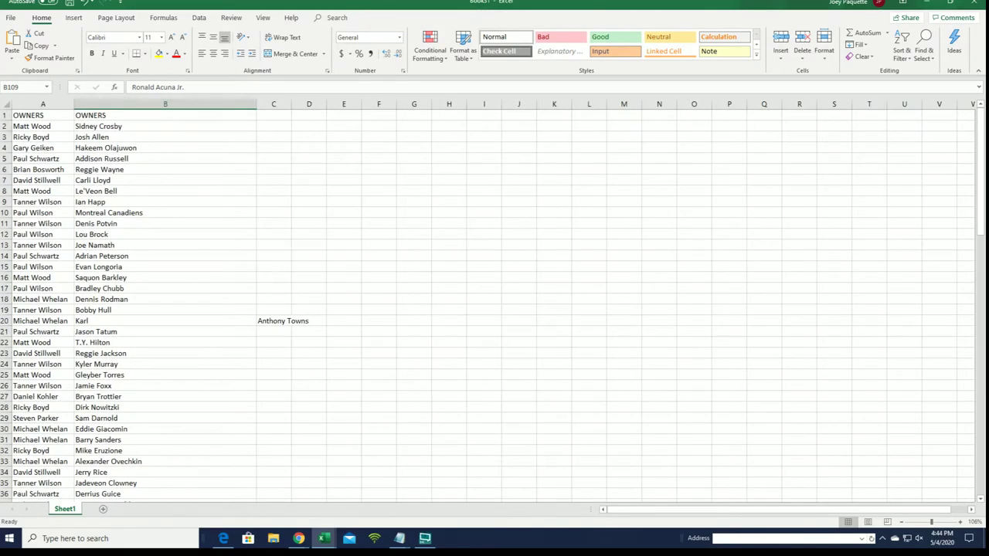